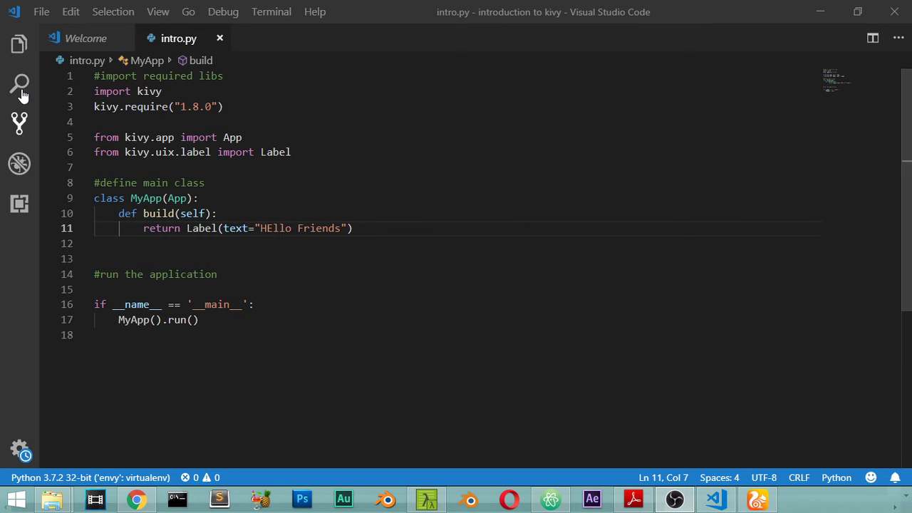
Create a new file named lesson2.py in the project folder.
{"action": "left_click", "coordinate": [19, 44]}
{"action": "left_click", "coordinate": [108, 114]}
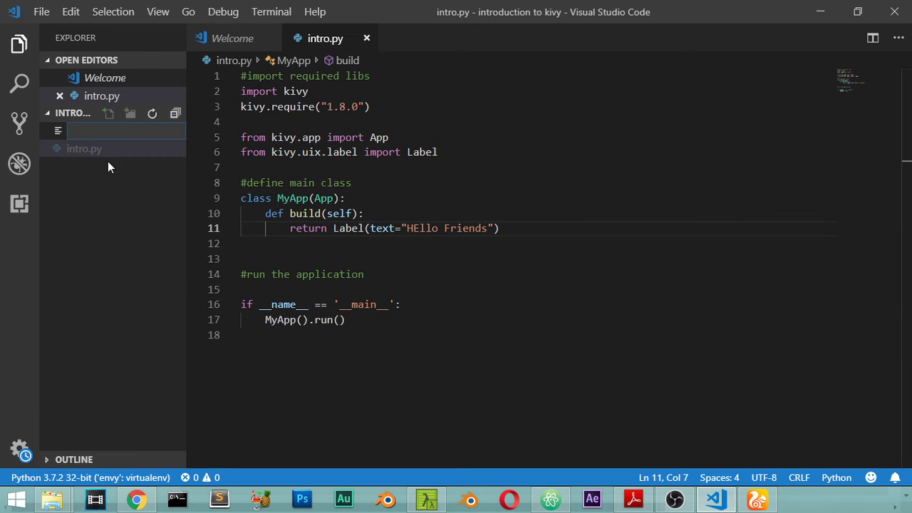
{"action": "type", "text": "less"}
{"action": "type", "text": "on2.py"}
{"action": "key", "text": "Return"}
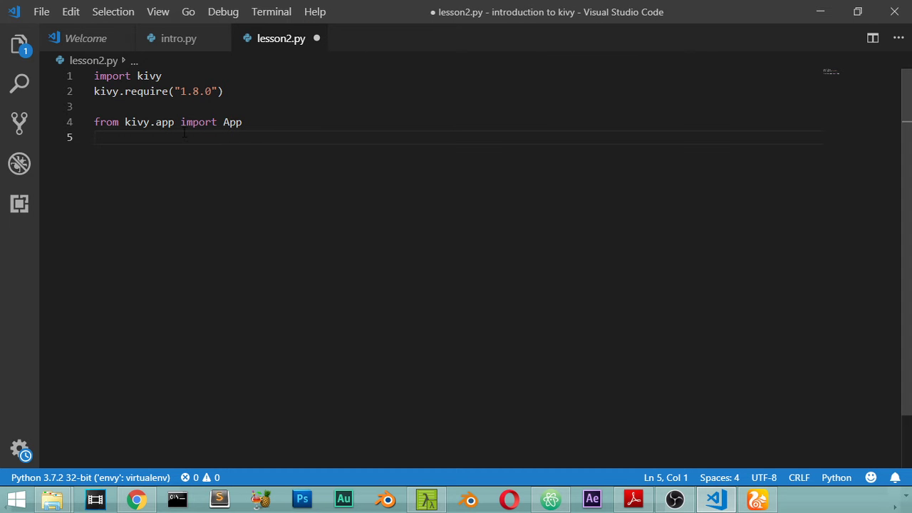
{"action": "type", "text": "fro"}
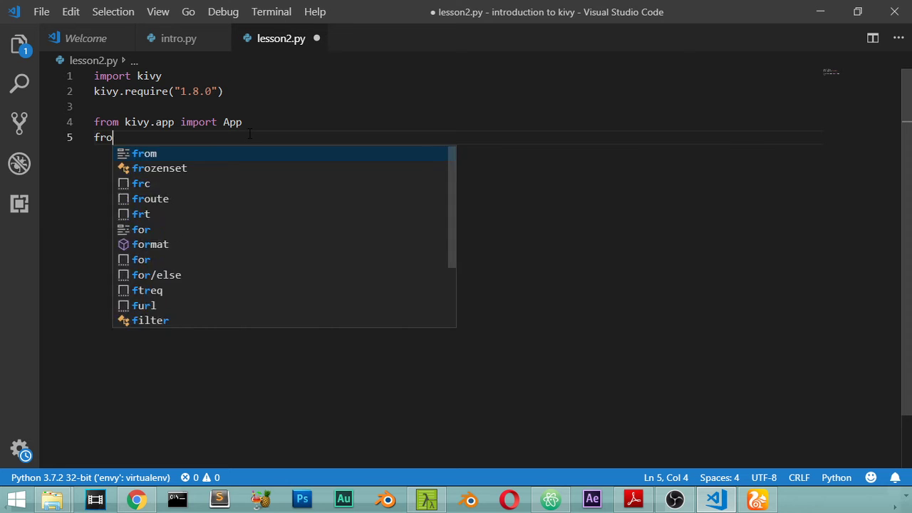
{"action": "type", "text": "m kivy.uix."}
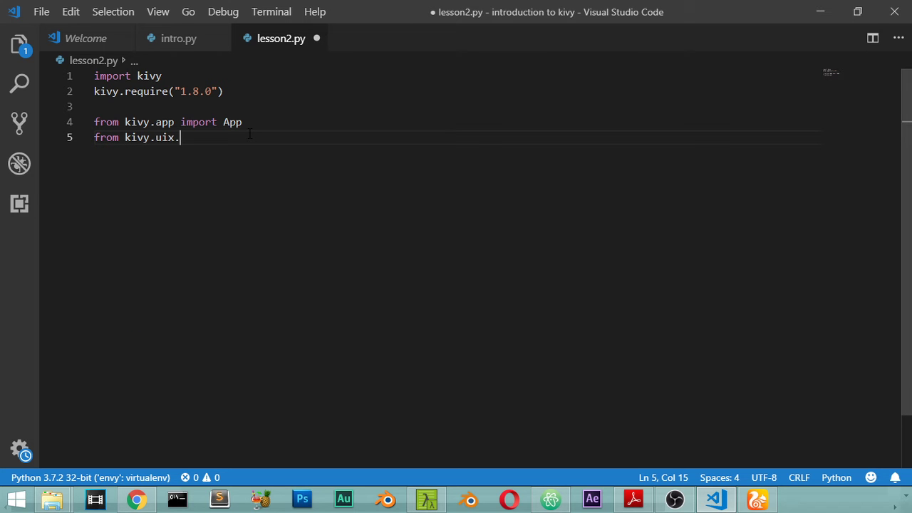
{"action": "type", "text": "label imp"}
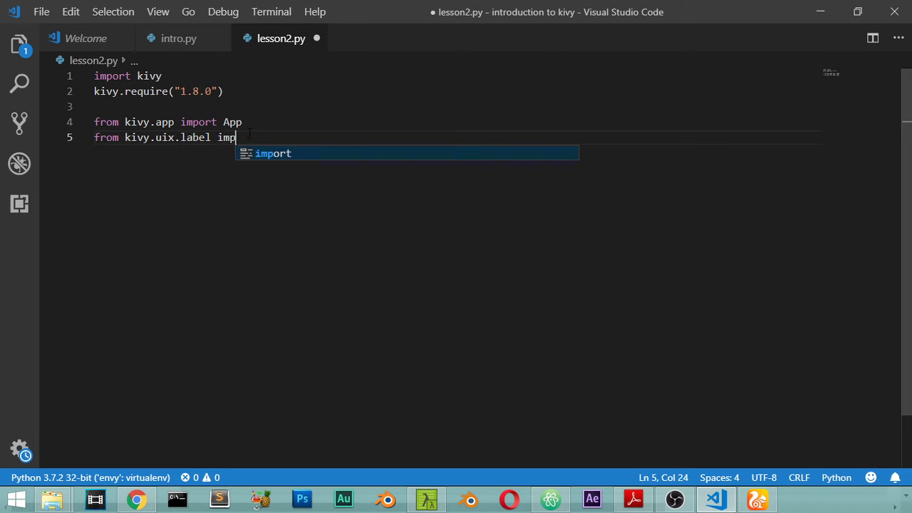
{"action": "type", "text": "ort Label"}
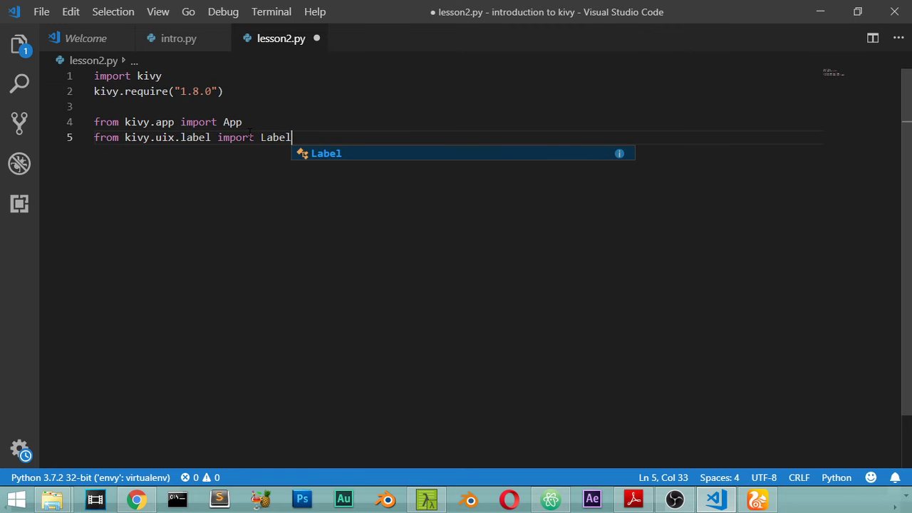
Add kivy.uix imports for Label and GridLayout, fixing the GridLayoiut typo.
{"action": "key", "text": "Escape"}
{"action": "key", "text": "Return"}
{"action": "type", "text": "from k"}
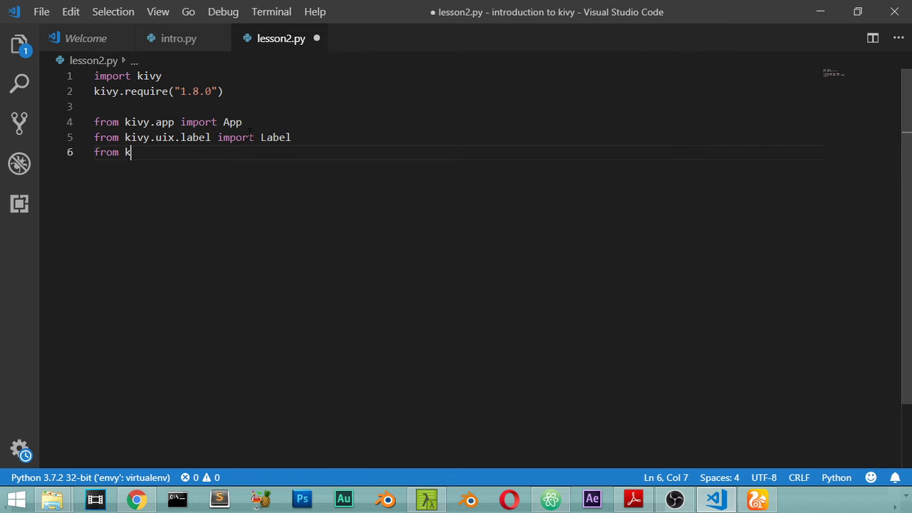
{"action": "type", "text": "ivy.uix."}
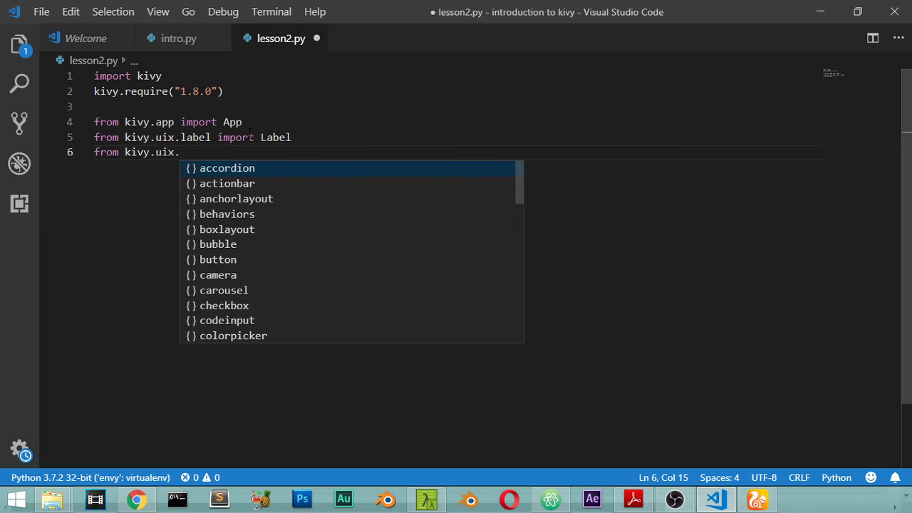
{"action": "type", "text": "gridlay"}
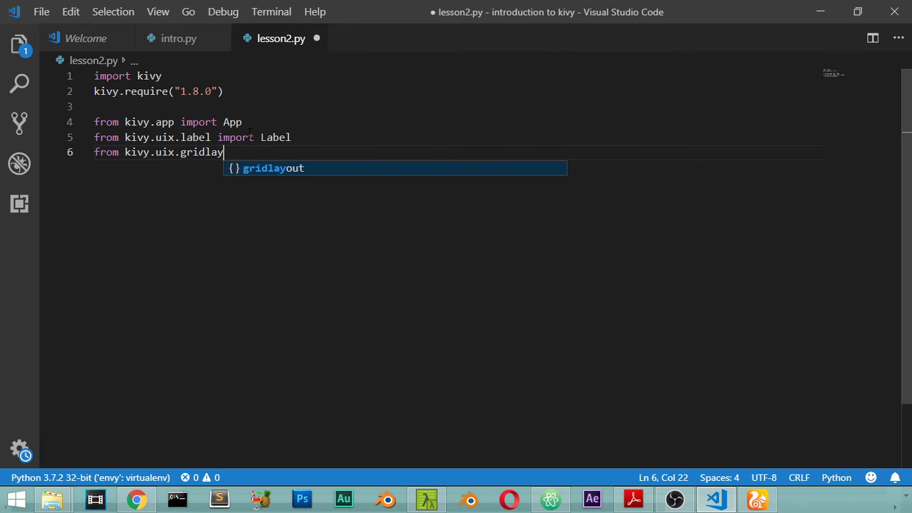
{"action": "type", "text": "out import "}
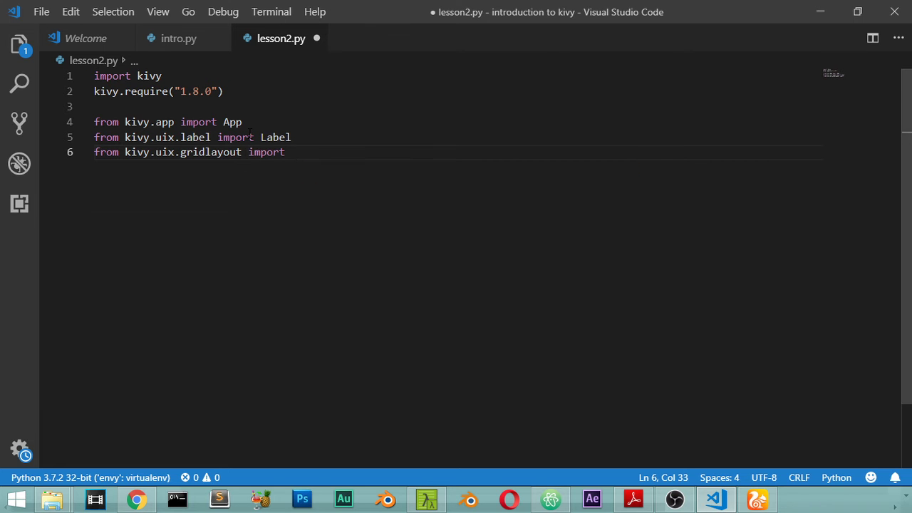
{"action": "type", "text": "GridLayoiut"}
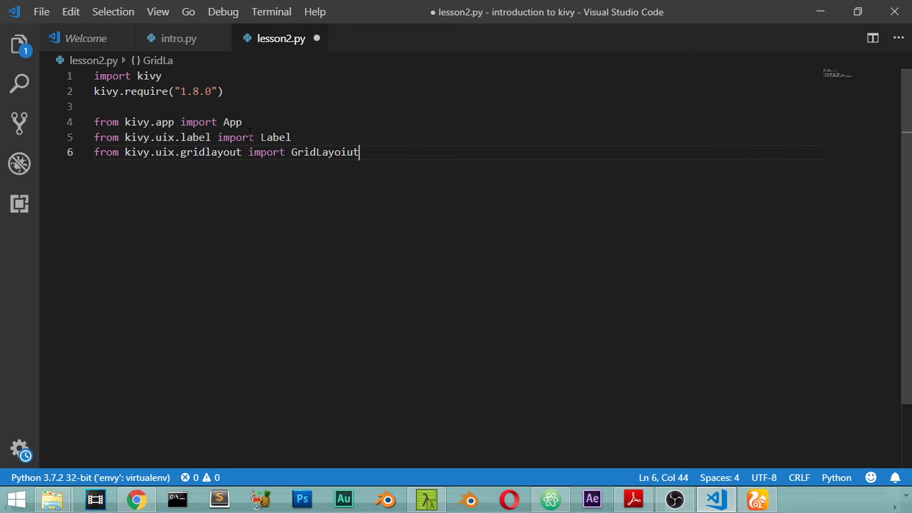
{"action": "key", "text": "BackSpace"}
{"action": "key", "text": "BackSpace"}
{"action": "key", "text": "BackSpace"}
{"action": "type", "text": "ut"}
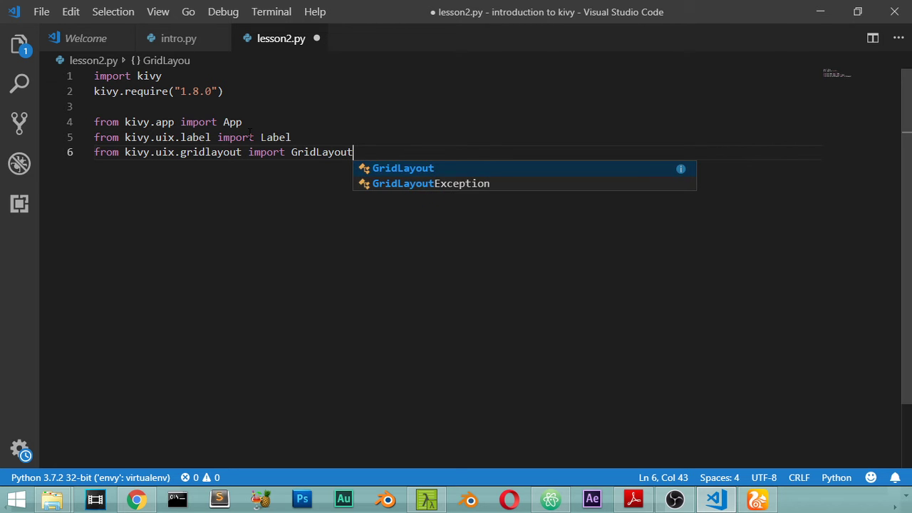
{"action": "key", "text": "Escape"}
{"action": "key", "text": "Return"}
{"action": "type", "text": "from "}
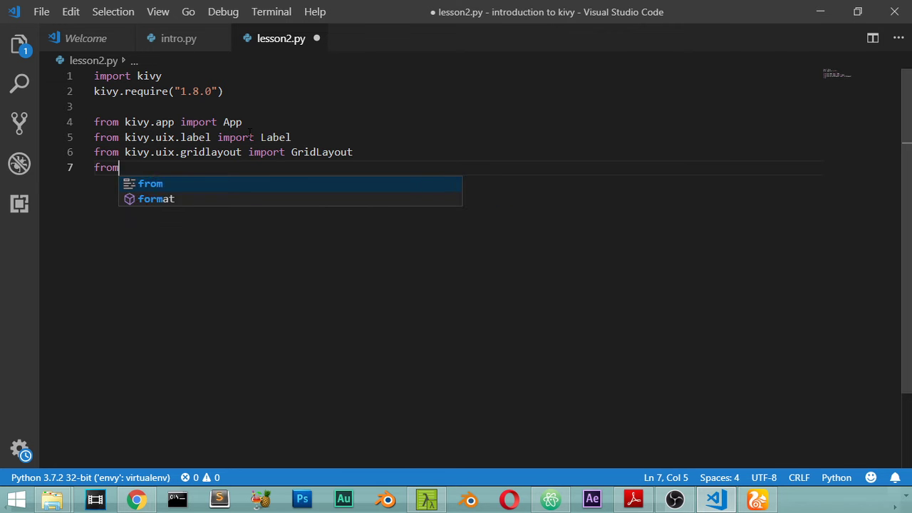
{"action": "type", "text": "kivy.uix."}
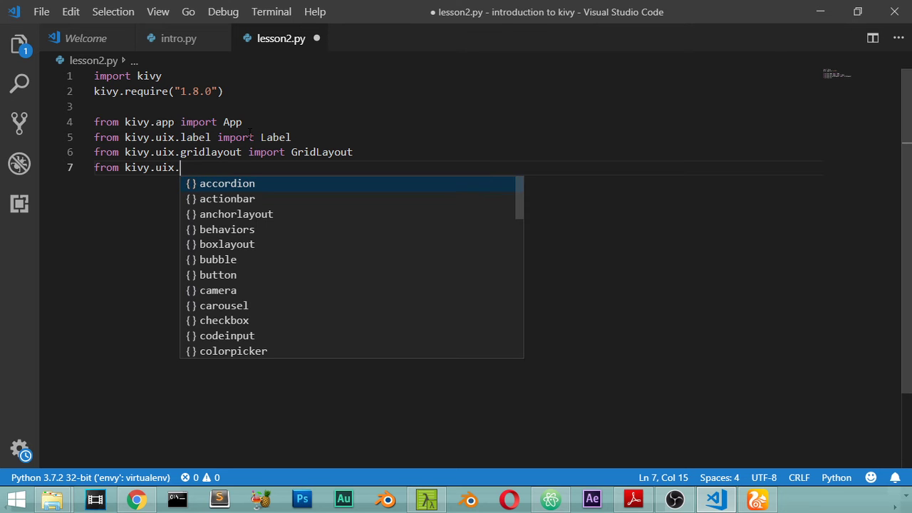
{"action": "type", "text": "ted"}
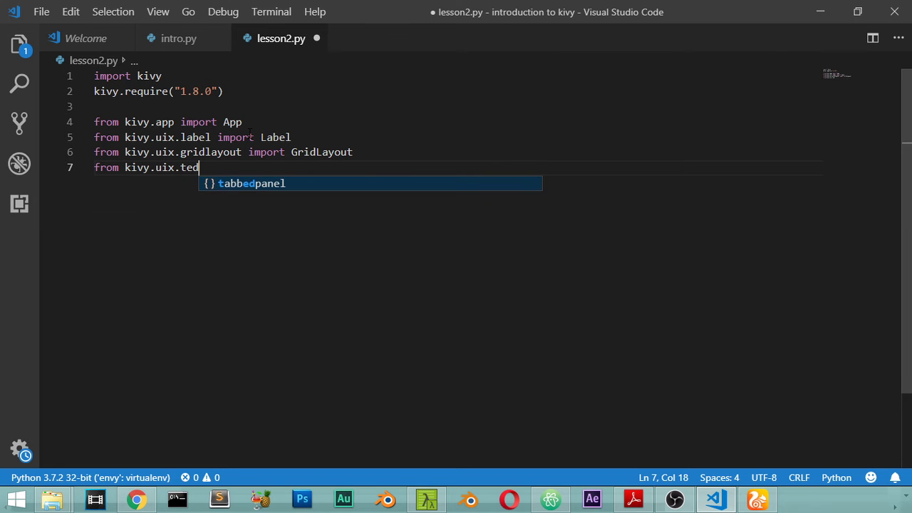
Add the kivy.uix TextInput import and save lesson2.py.
{"action": "key", "text": "BackSpace"}
{"action": "type", "text": "xt"}
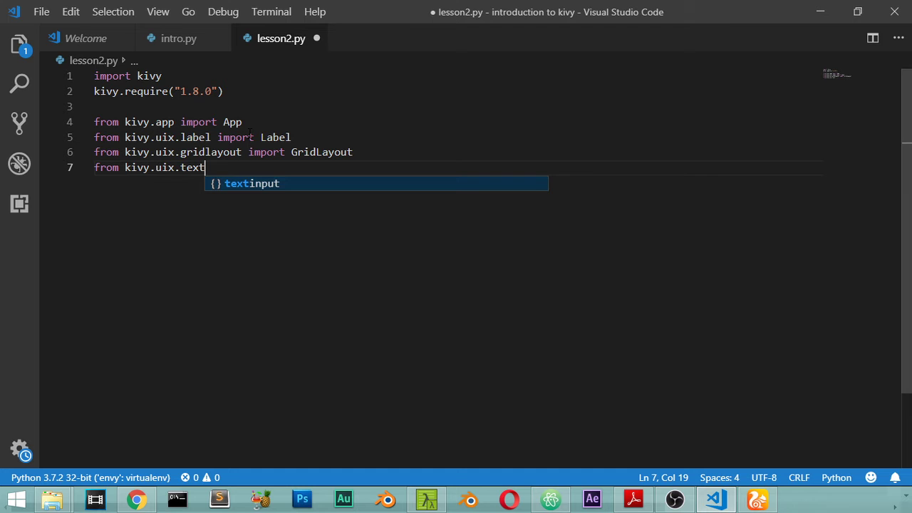
{"action": "type", "text": "input imot"}
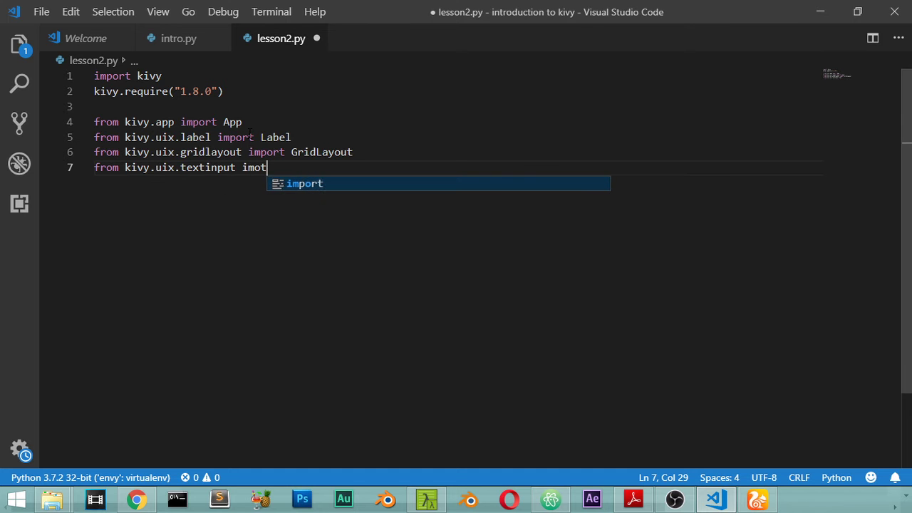
{"action": "key", "text": "BackSpace"}
{"action": "key", "text": "BackSpace"}
{"action": "type", "text": "p"}
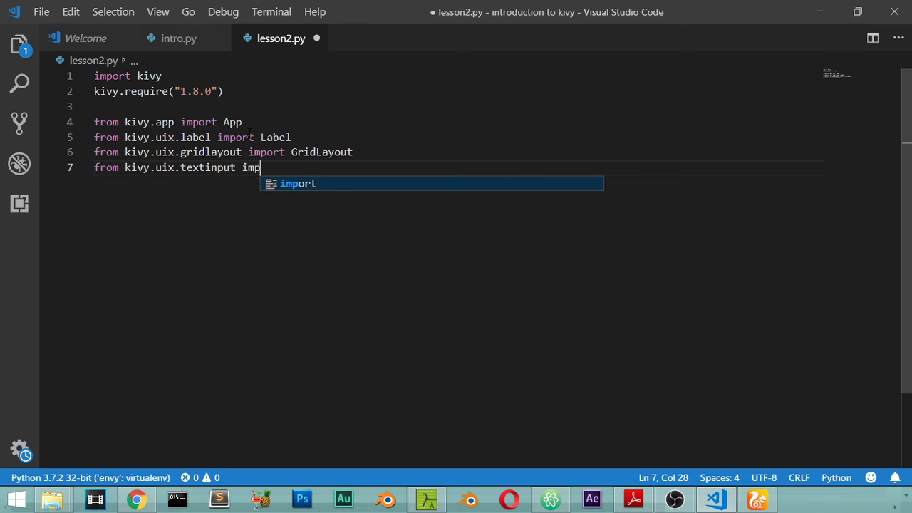
{"action": "type", "text": "ort Tex"}
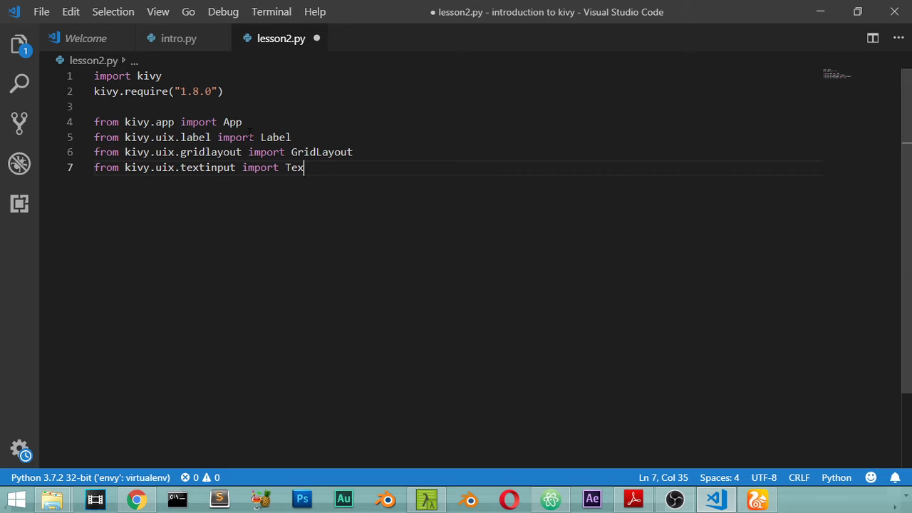
{"action": "type", "text": "tInput"}
{"action": "key", "text": "Escape"}
{"action": "key", "text": "Return"}
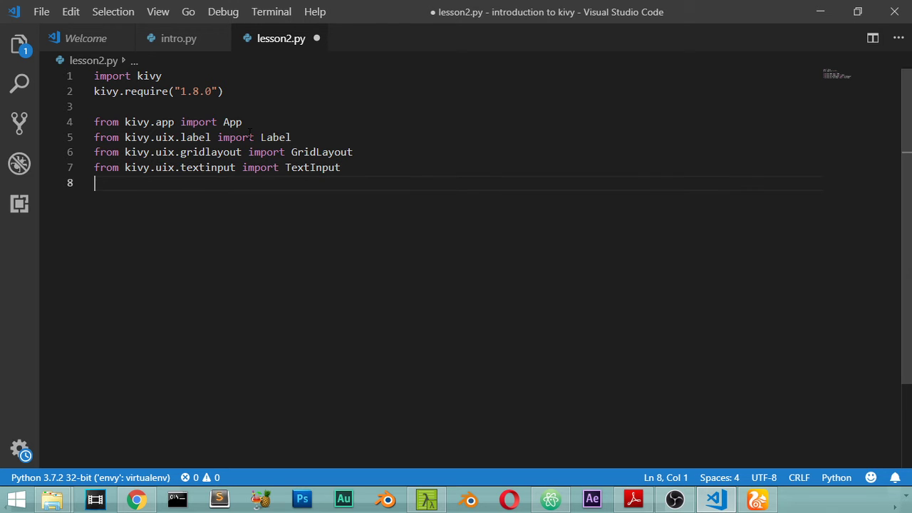
{"action": "key", "text": "ctrl+s"}
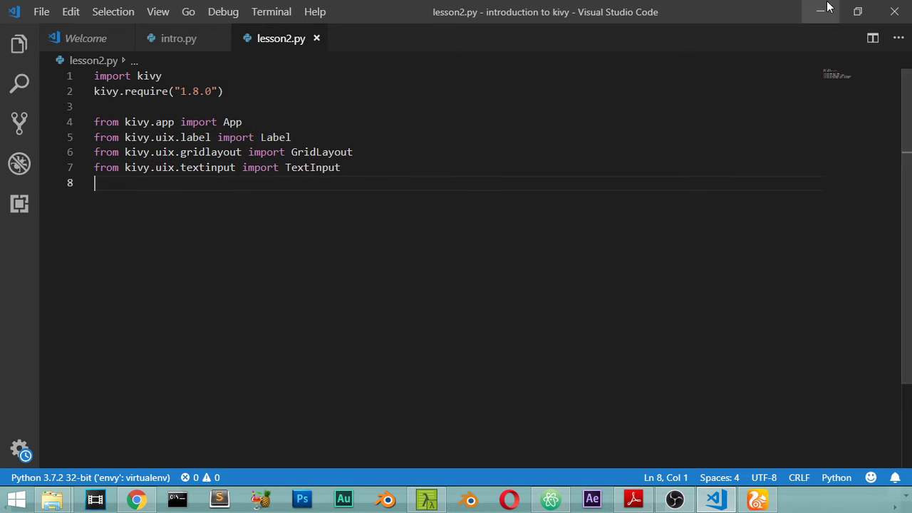
Define class LoginScreen(GridLayout): below the imports.
{"action": "left_click", "coordinate": [633, 500]}
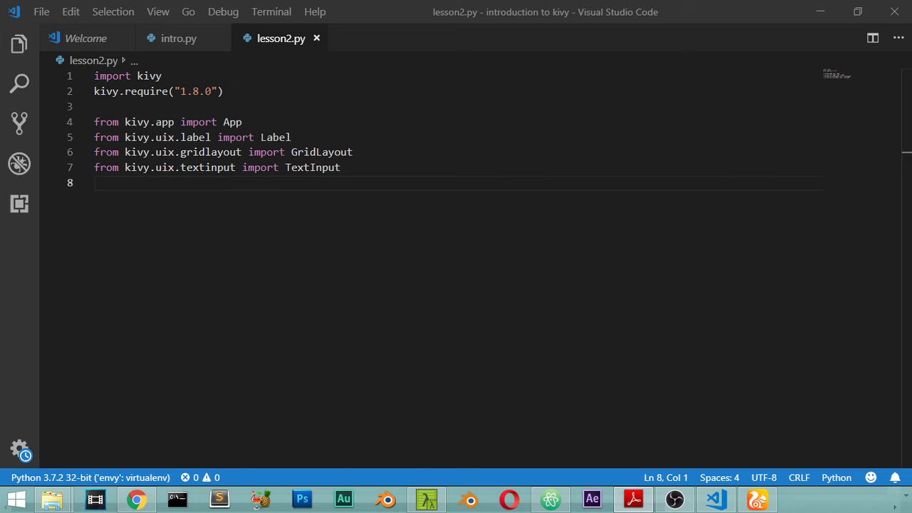
{"action": "left_click", "coordinate": [361, 176]}
{"action": "key", "text": "Return"}
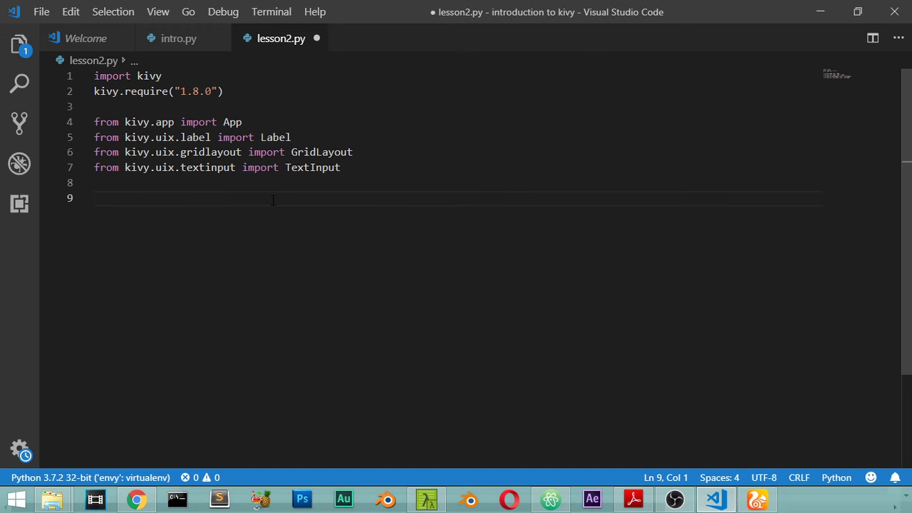
{"action": "type", "text": "cla"}
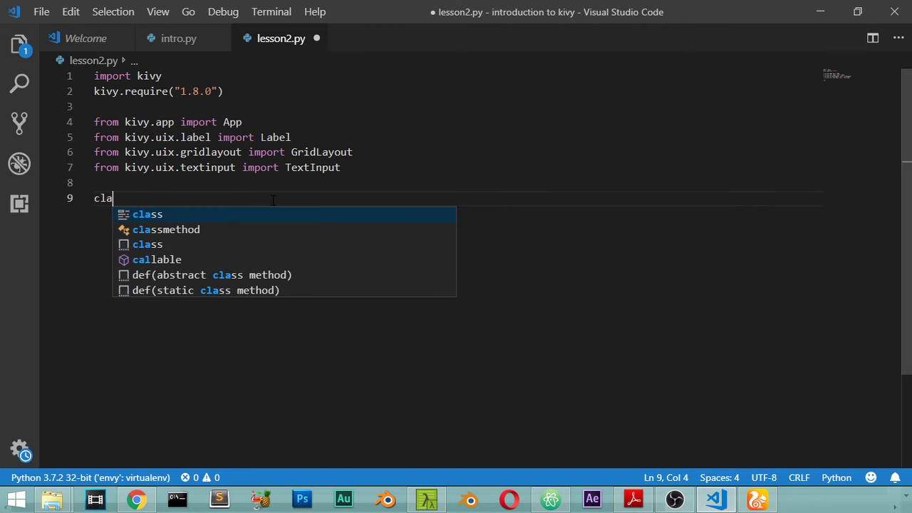
{"action": "type", "text": "ss "}
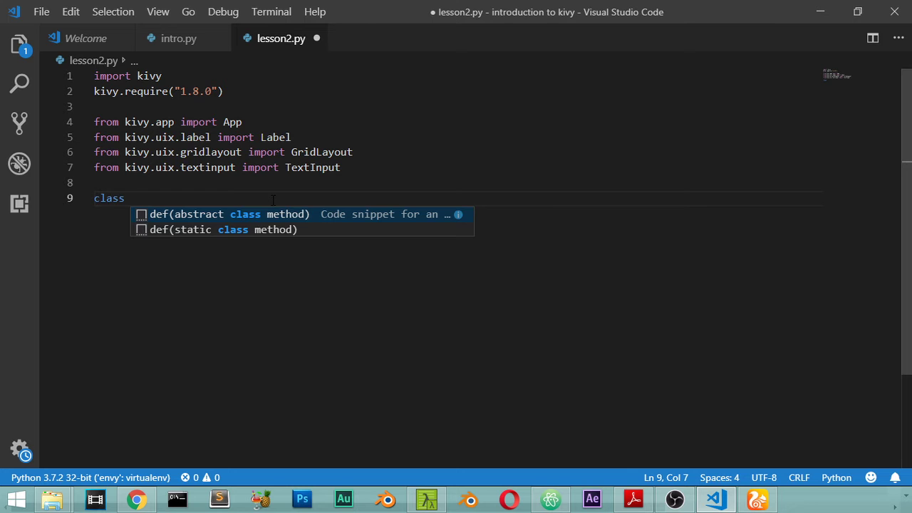
{"action": "type", "text": "LoginS"}
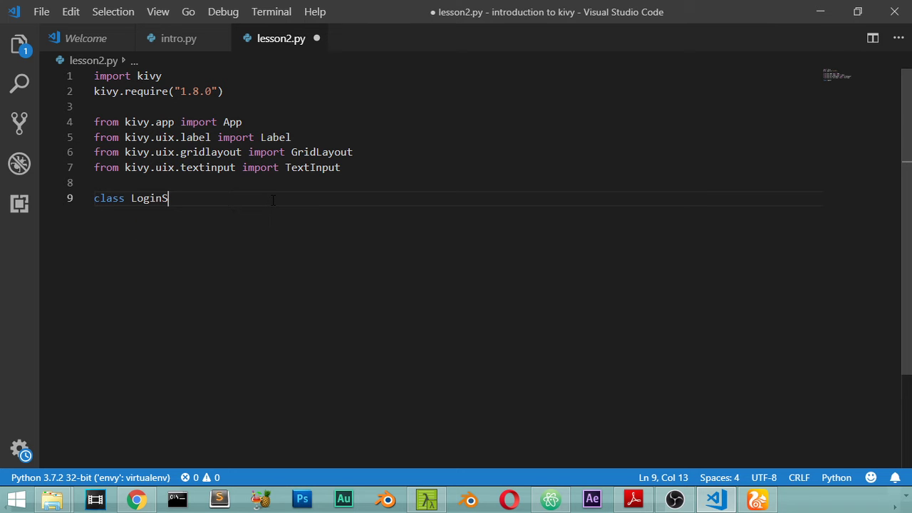
{"action": "type", "text": "c"}
{"action": "type", "text": "reen("}
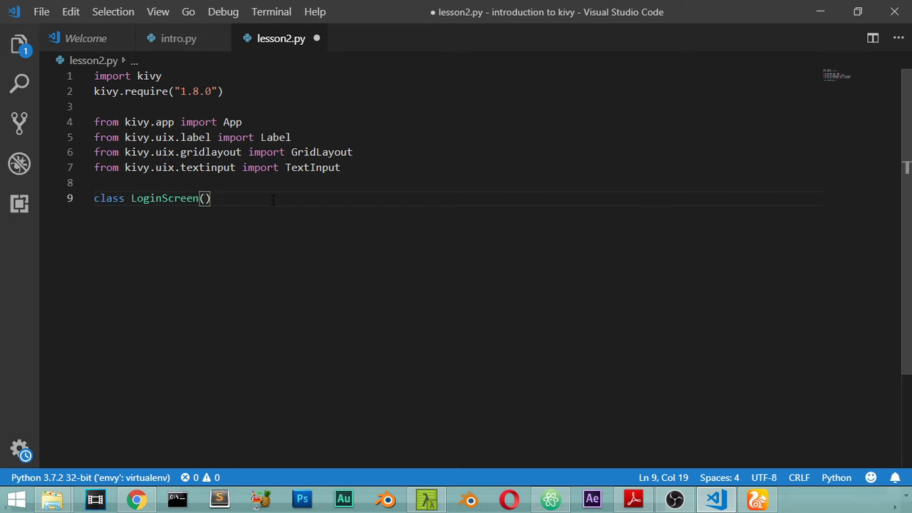
{"action": "type", "text": "Grid?"}
{"action": "key", "text": "BackSpace"}
{"action": "type", "text": "La"}
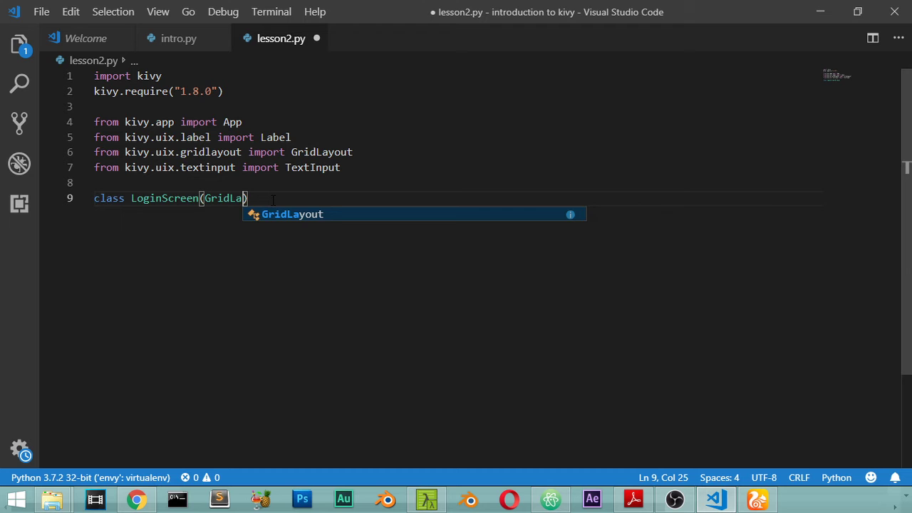
{"action": "type", "text": "yout):"}
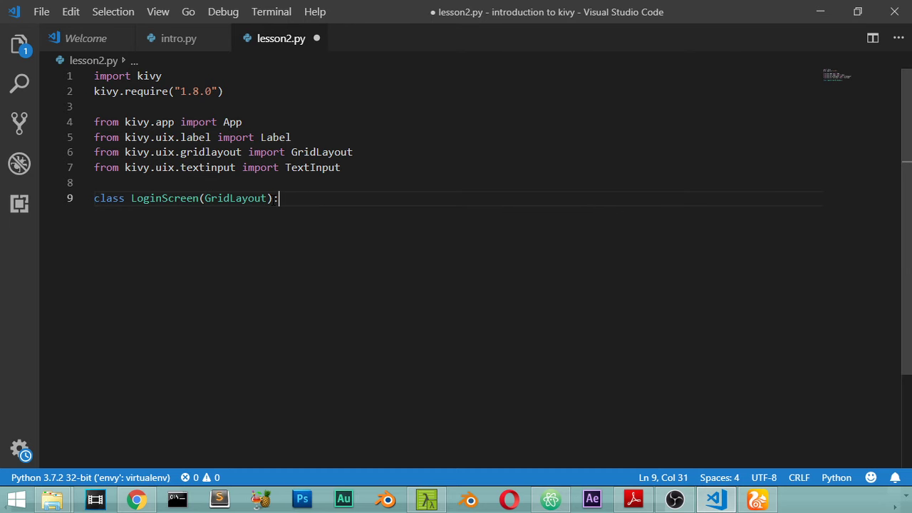
{"action": "key", "text": "Return"}
{"action": "type", "text": "def "}
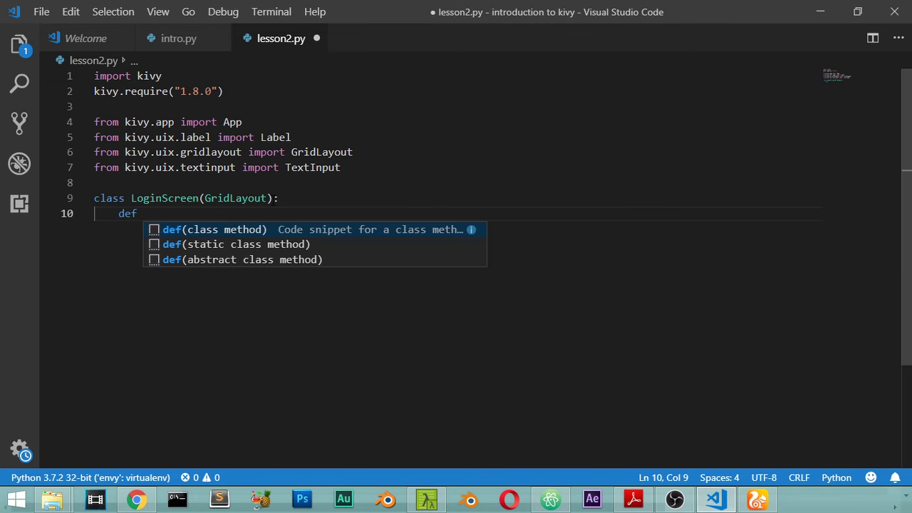
{"action": "type", "text": "__init__"}
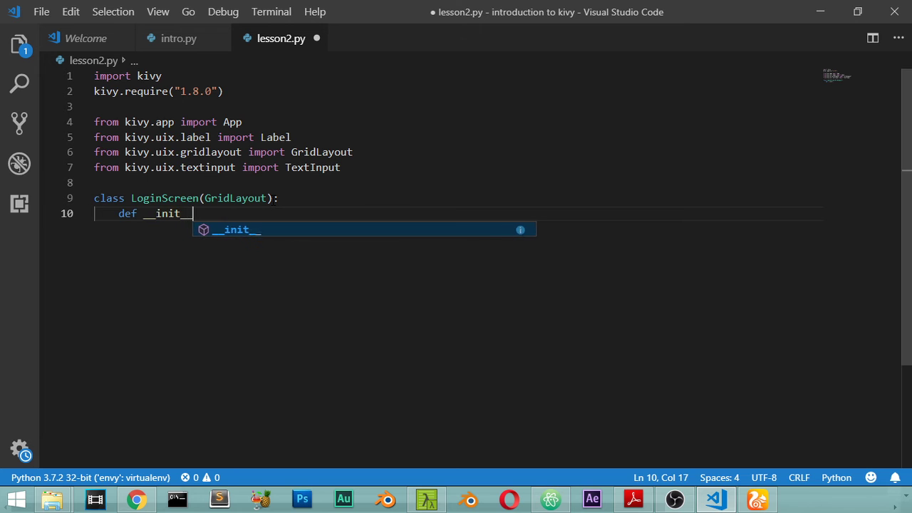
{"action": "type", "text": "(s"}
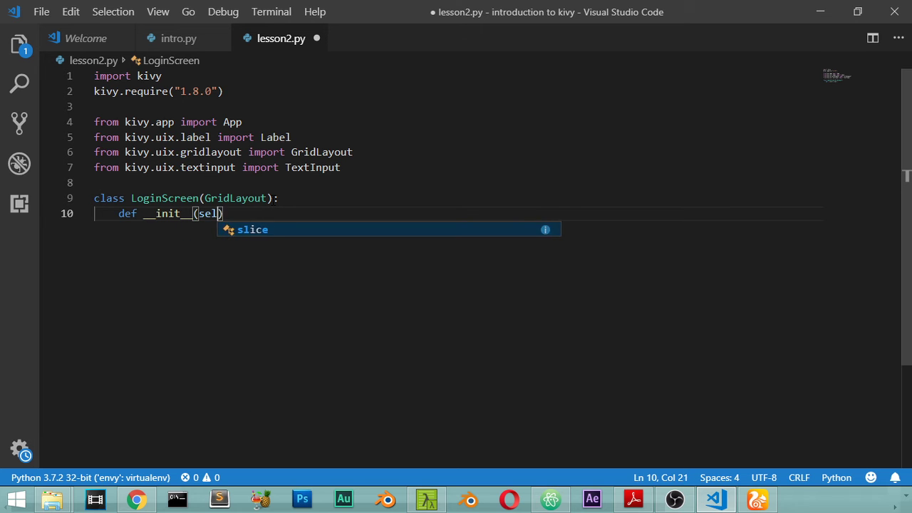
{"action": "type", "text": "elf, **"}
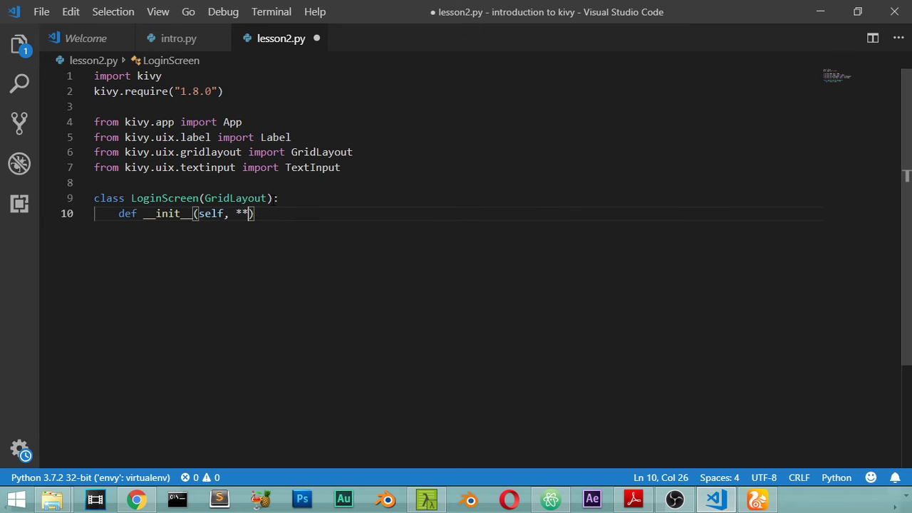
{"action": "type", "text": "kwargs"}
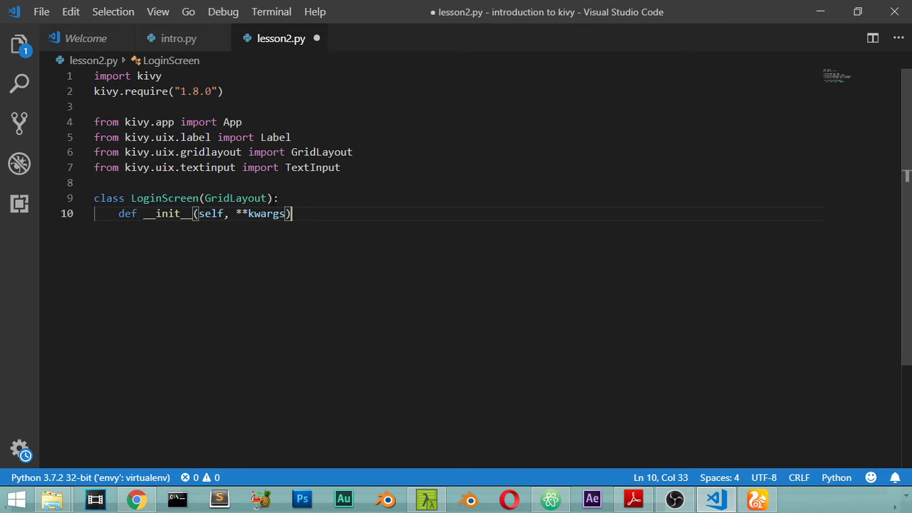
Add __init__(self, **kwargs) calling super(Login,self).__init__(**kwargs).
{"action": "key", "text": "Right"}
{"action": "type", "text": ":"}
{"action": "key", "text": "Return"}
{"action": "type", "text": "s"}
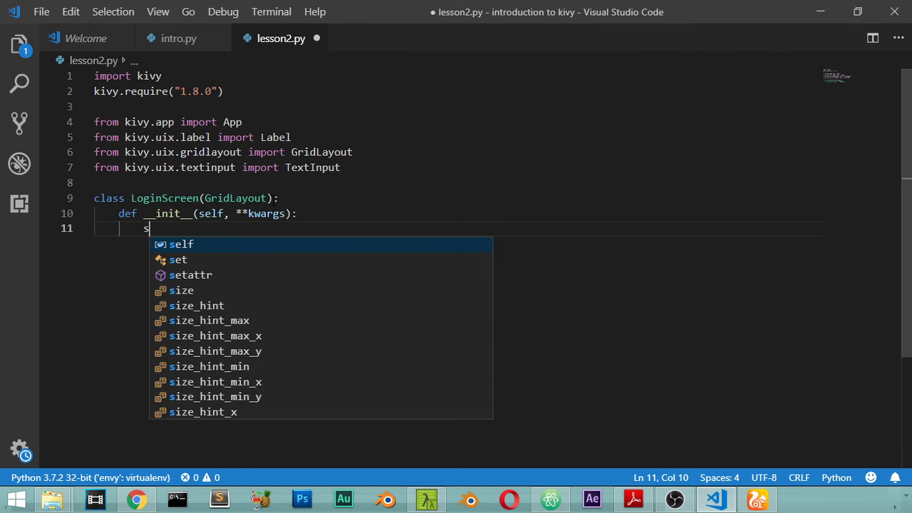
{"action": "type", "text": "uper("}
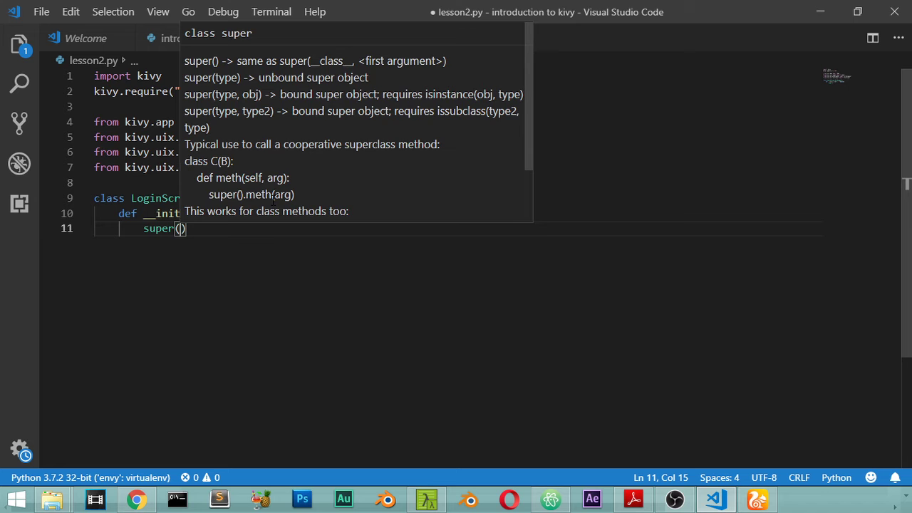
{"action": "type", "text": "Login"}
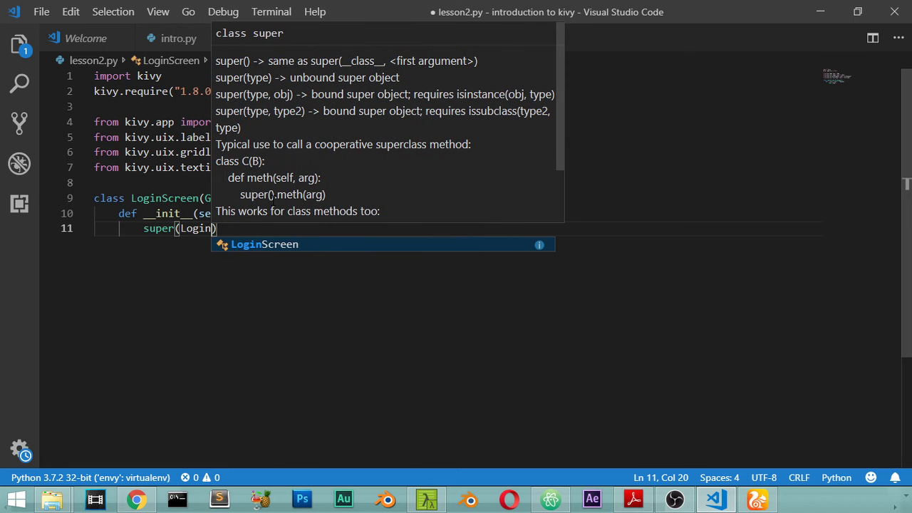
{"action": "type", "text": ","}
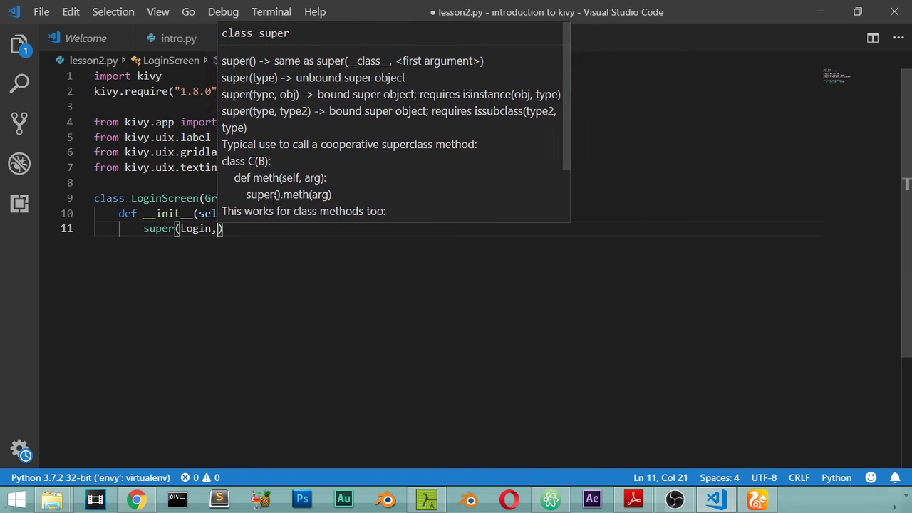
{"action": "type", "text": "self"}
{"action": "key", "text": "Escape"}
{"action": "key", "text": "Right"}
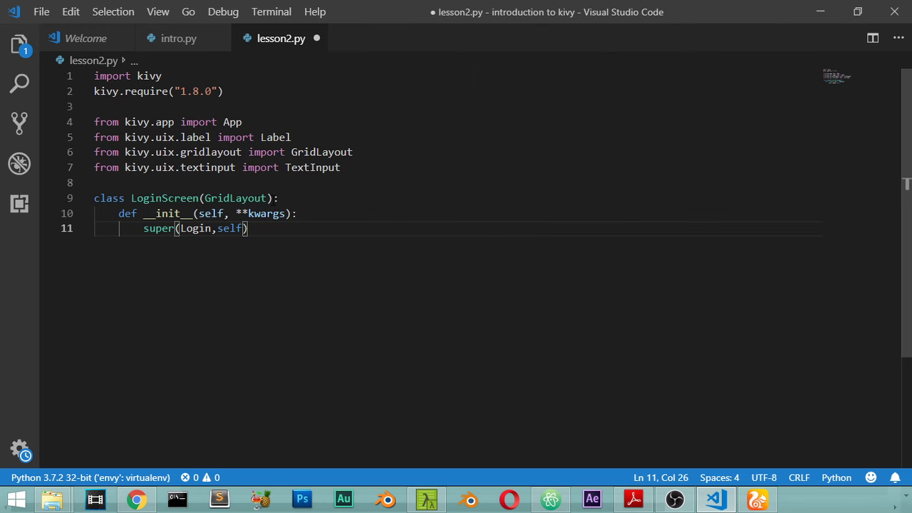
{"action": "type", "text": ".__init"}
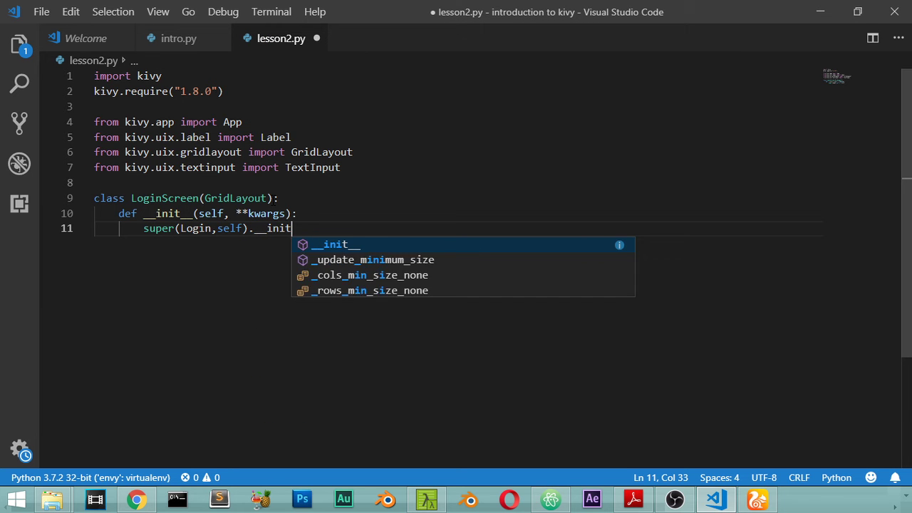
{"action": "type", "text": "__("}
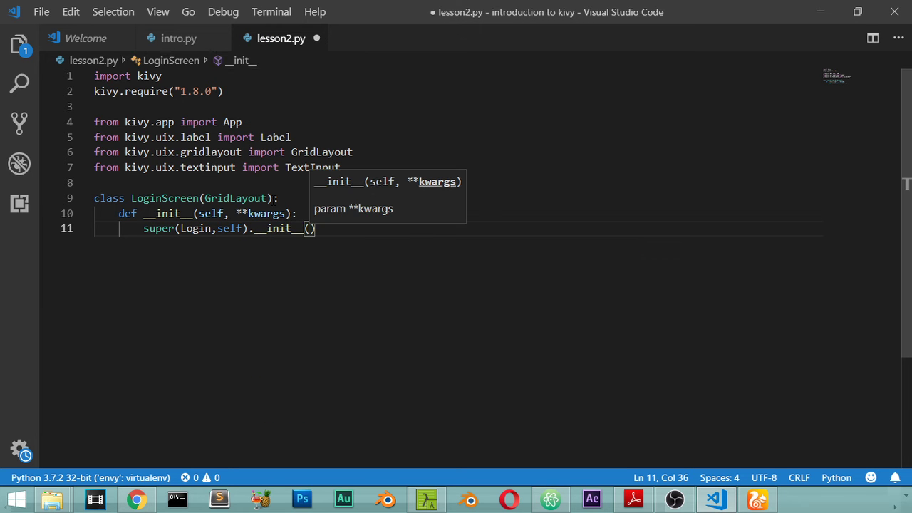
{"action": "type", "text": "**kwargs"}
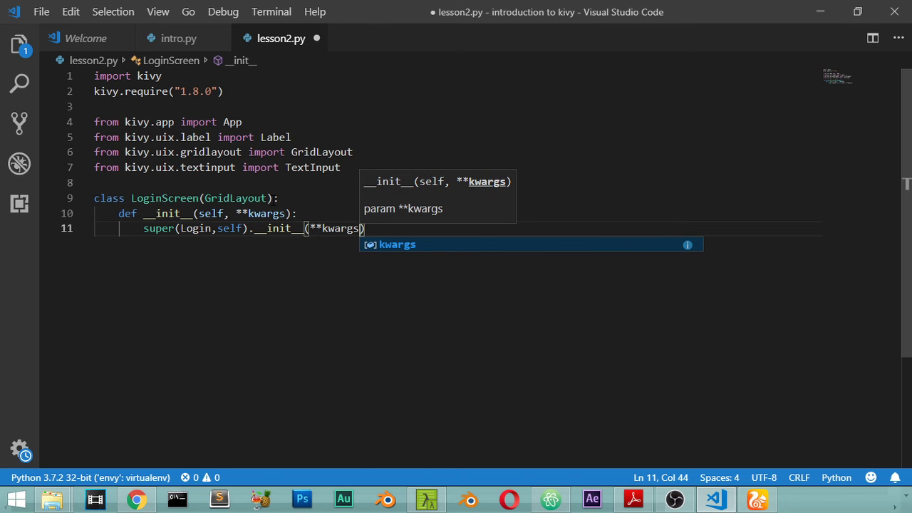
{"action": "key", "text": "Escape"}
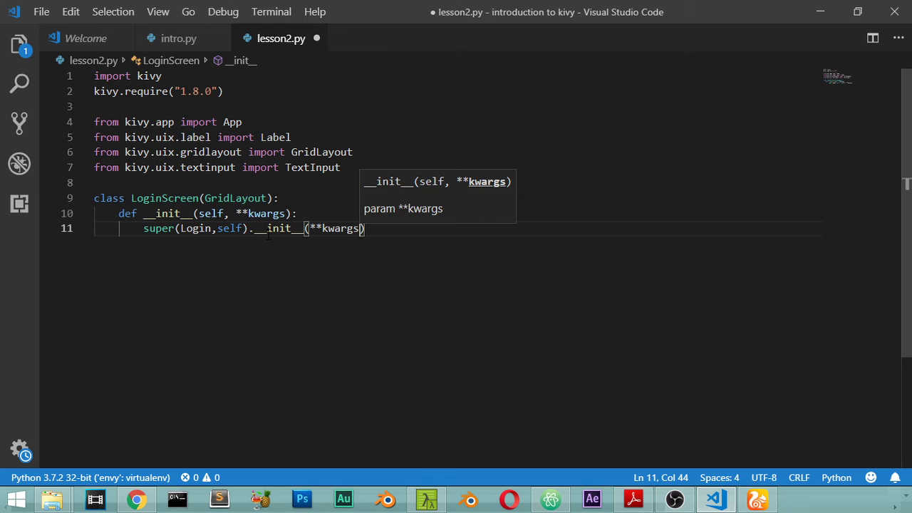
Set the grid to two columns with self.cols after the super call.
{"action": "left_click", "coordinate": [372, 231]}
{"action": "key", "text": "Return"}
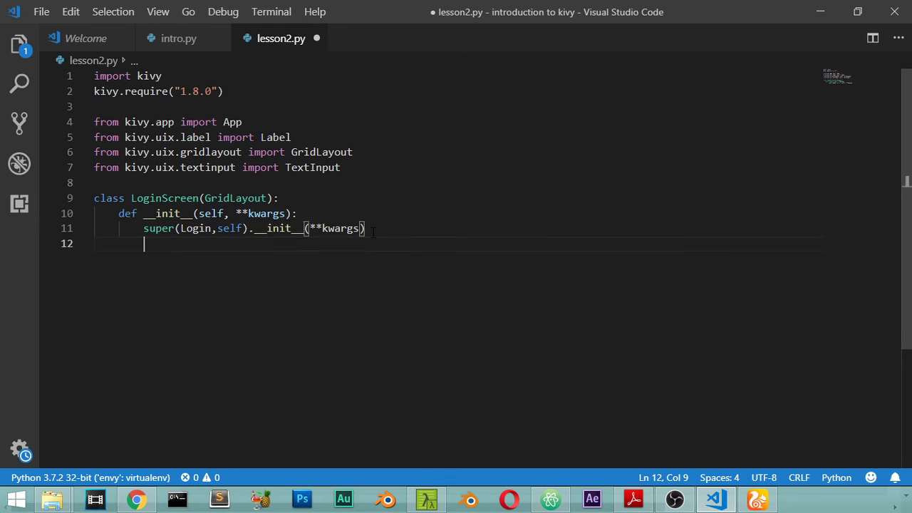
{"action": "key", "text": "Return"}
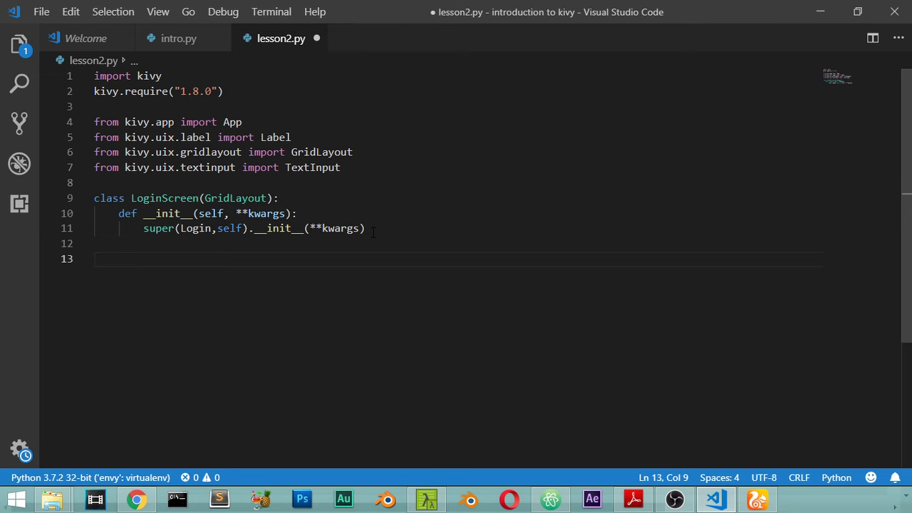
{"action": "type", "text": "self."}
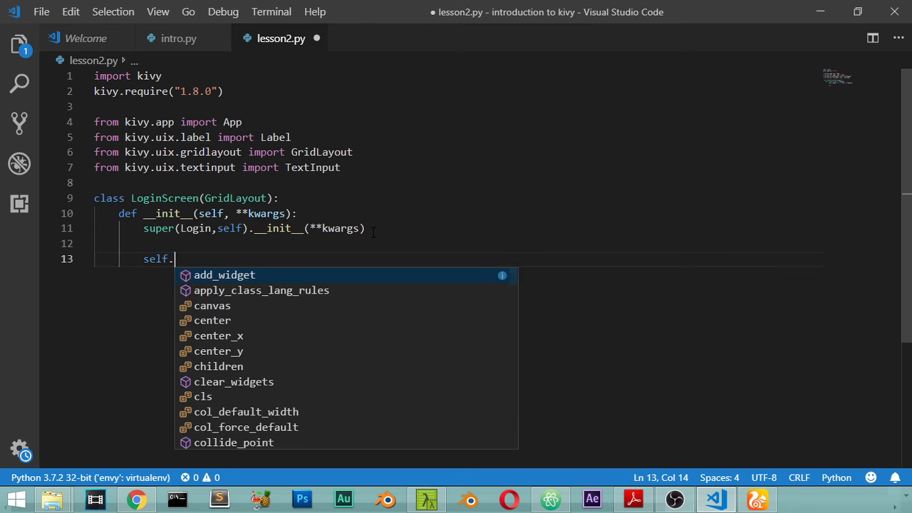
{"action": "type", "text": "cols =2"}
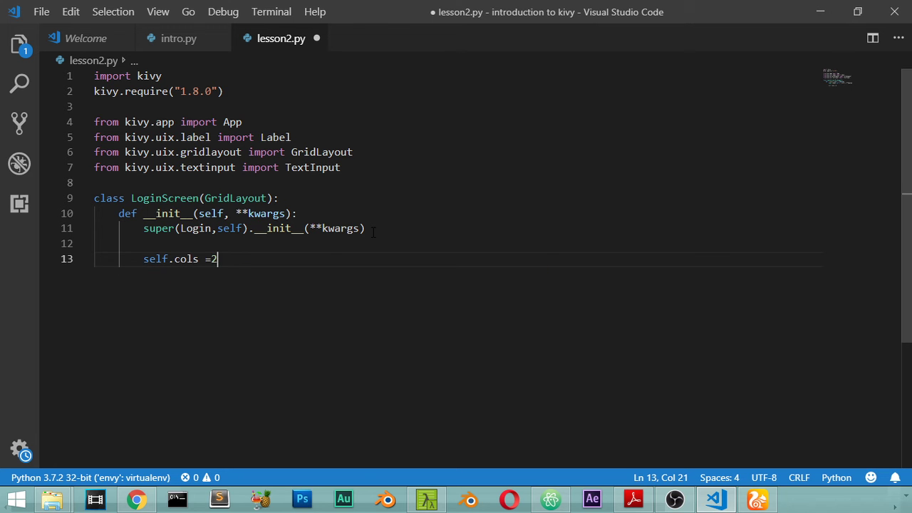
{"action": "key", "text": "Return"}
{"action": "type", "text": "self."}
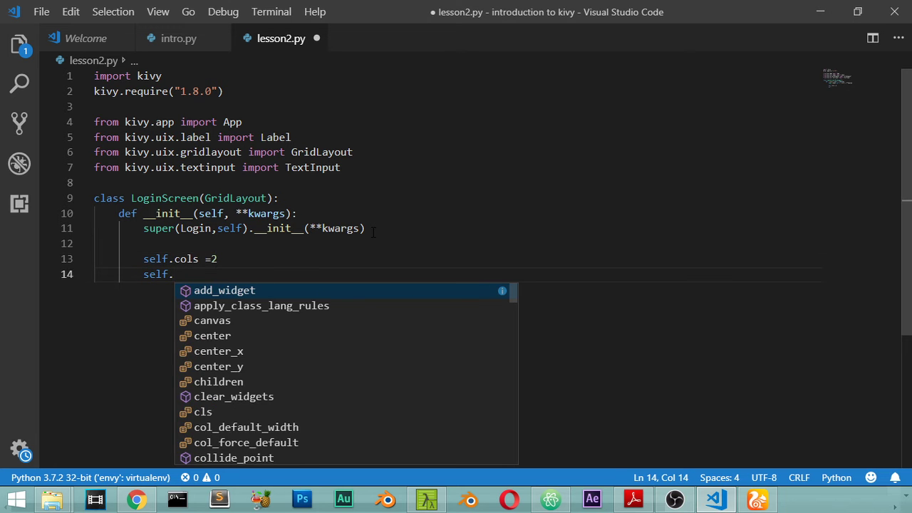
{"action": "type", "text": "add_wid"}
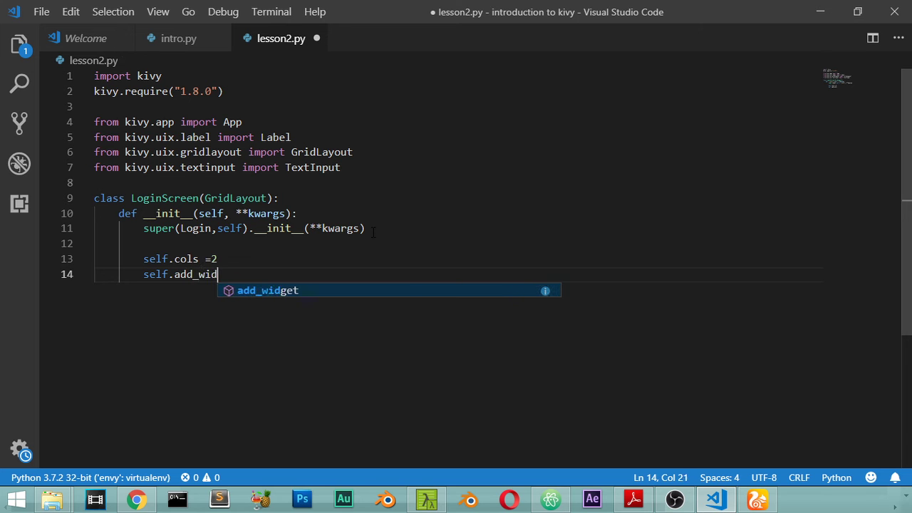
{"action": "type", "text": "get("}
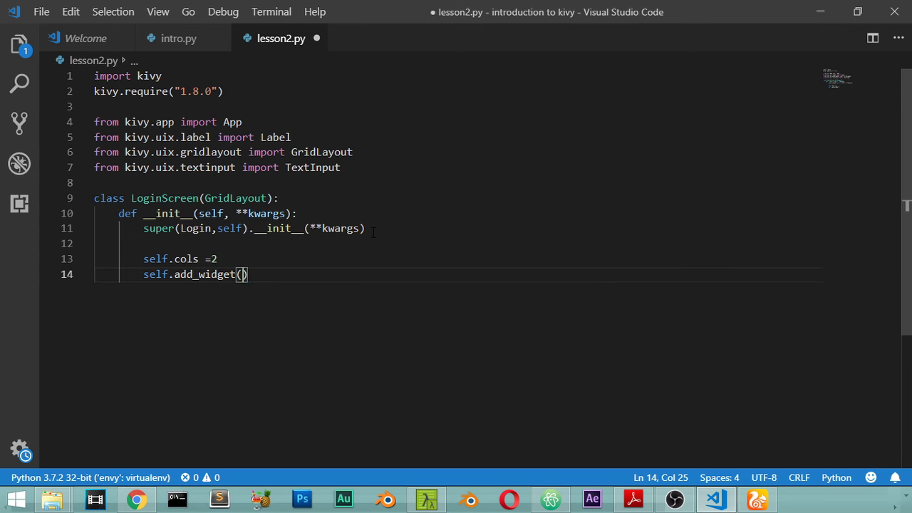
{"action": "type", "text": "Labl"}
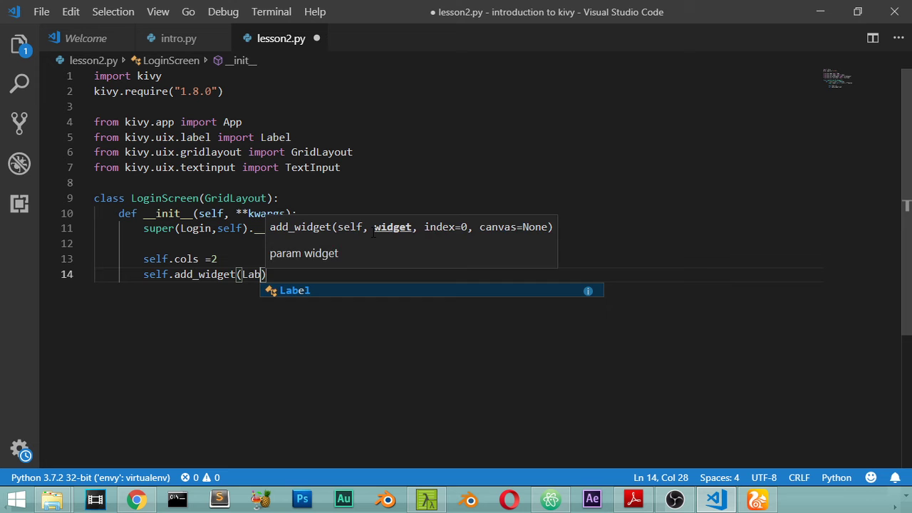
Add a Label widget with text "User name" to the layout.
{"action": "key", "text": "BackSpace"}
{"action": "type", "text": "e"}
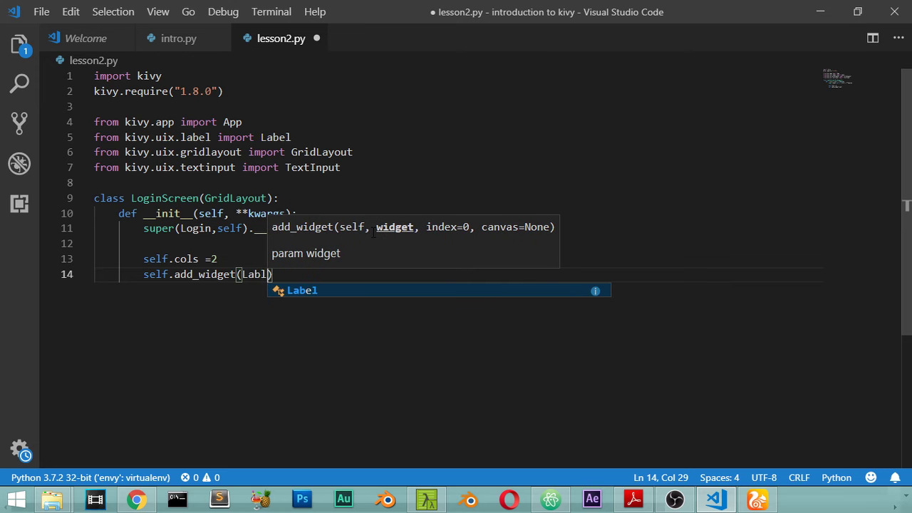
{"action": "type", "text": "l"}
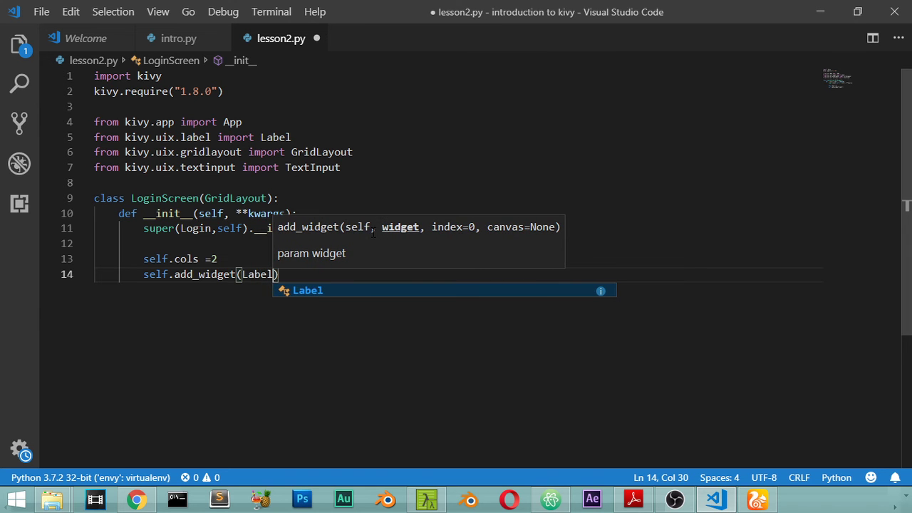
{"action": "type", "text": "(Tex"}
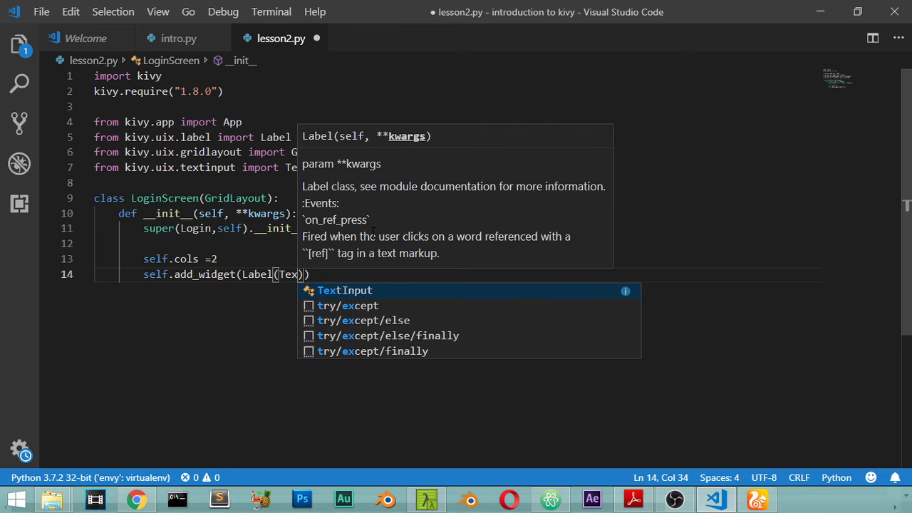
{"action": "key", "text": "BackSpace"}
{"action": "key", "text": "BackSpace"}
{"action": "key", "text": "BackSpace"}
{"action": "type", "text": "te"}
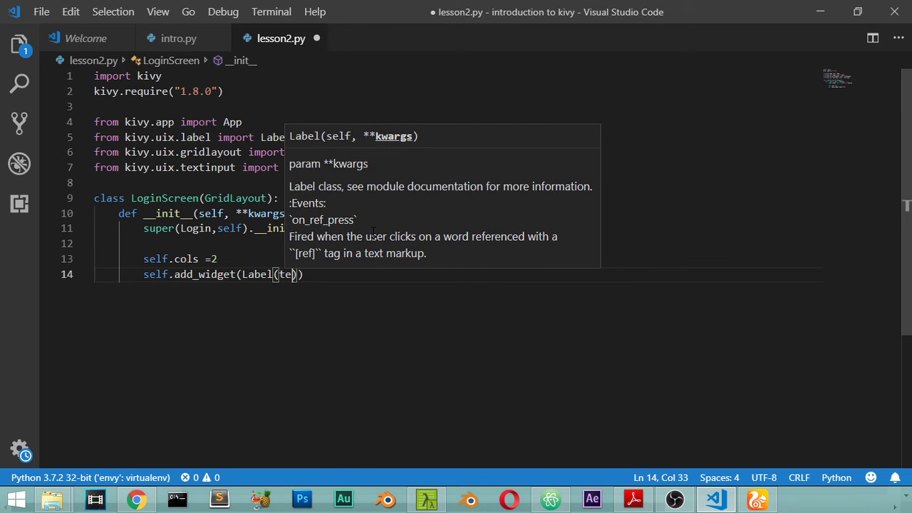
{"action": "type", "text": "xt=\""}
{"action": "key", "text": "Escape"}
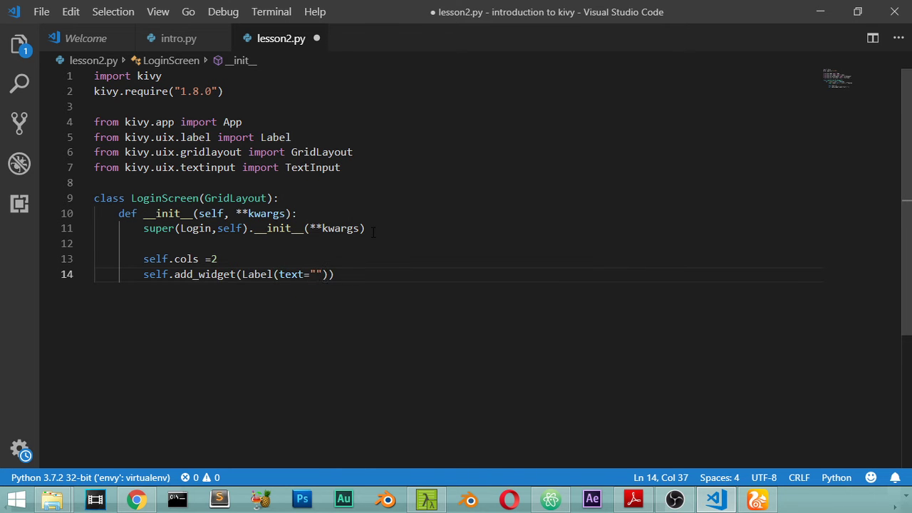
{"action": "type", "text": "User name"}
{"action": "key", "text": "Right"}
{"action": "key", "text": "Right"}
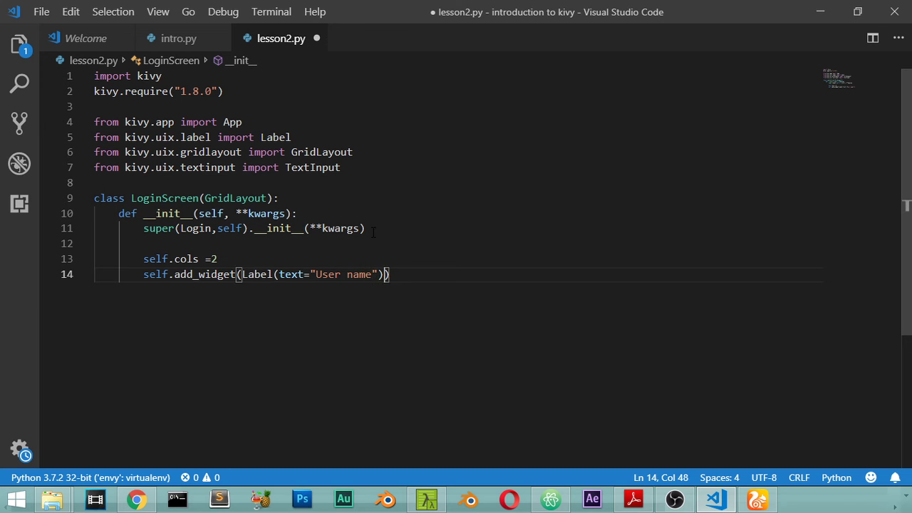
{"action": "key", "text": "Right"}
{"action": "key", "text": "Return"}
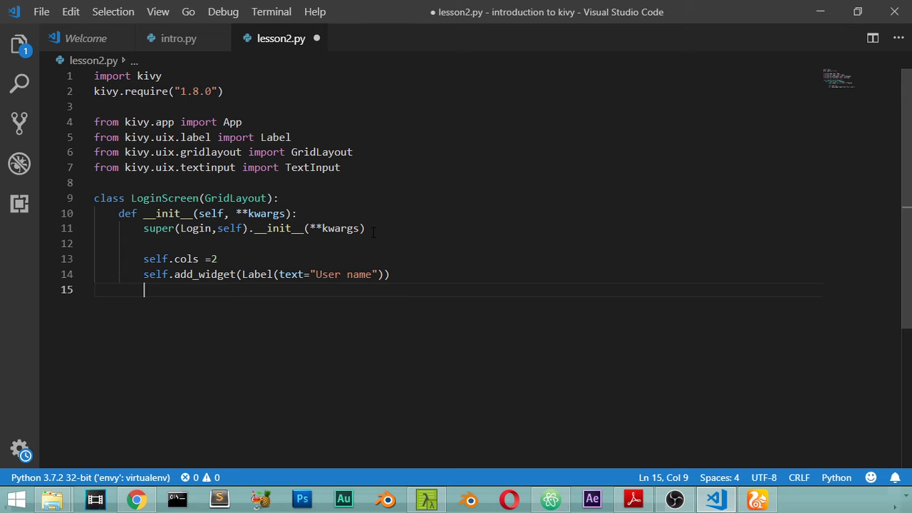
{"action": "type", "text": "self."}
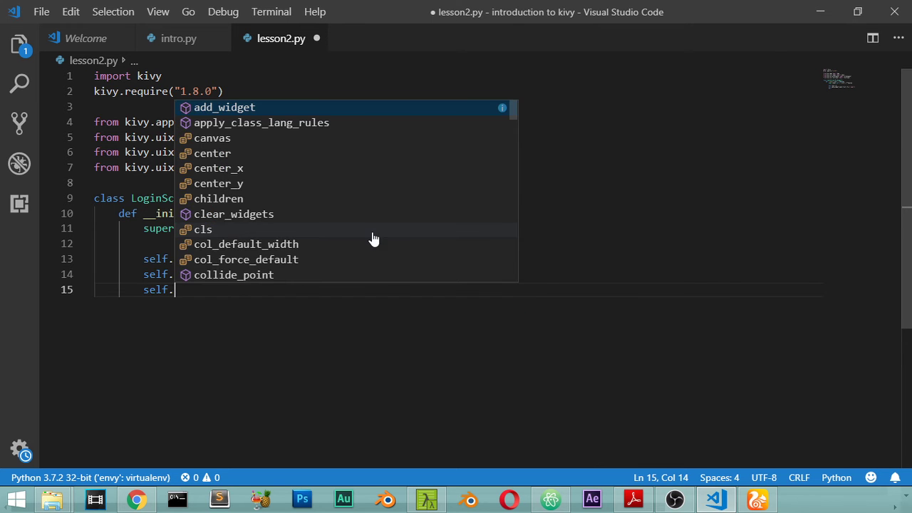
{"action": "type", "text": "user"}
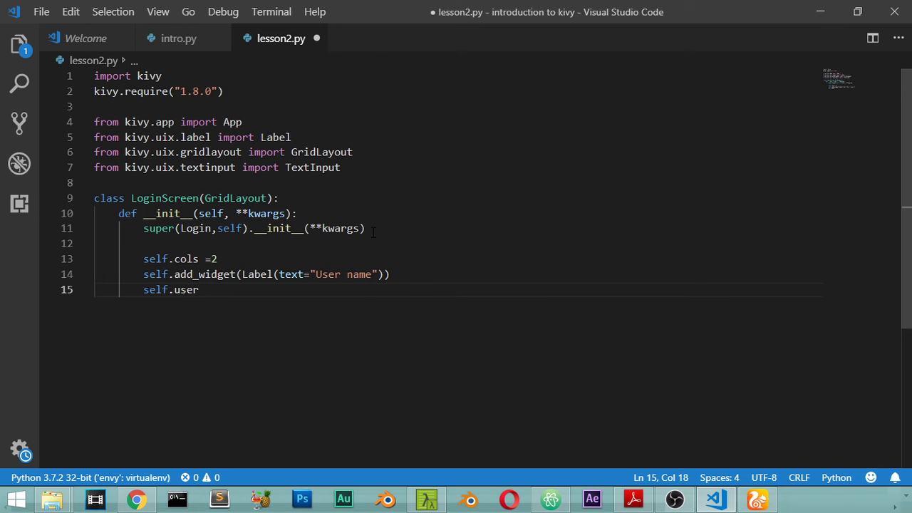
{"action": "type", "text": "name= "}
{"action": "type", "text": "TextIn"}
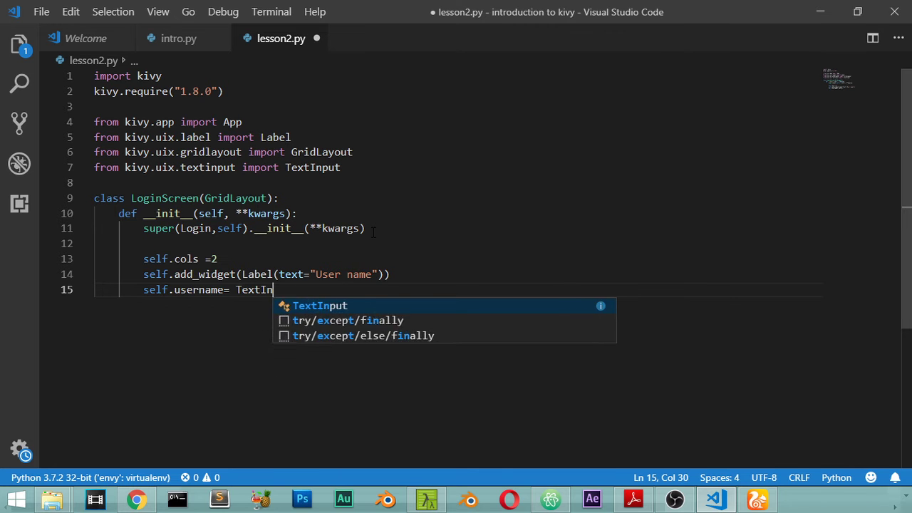
{"action": "type", "text": "put("}
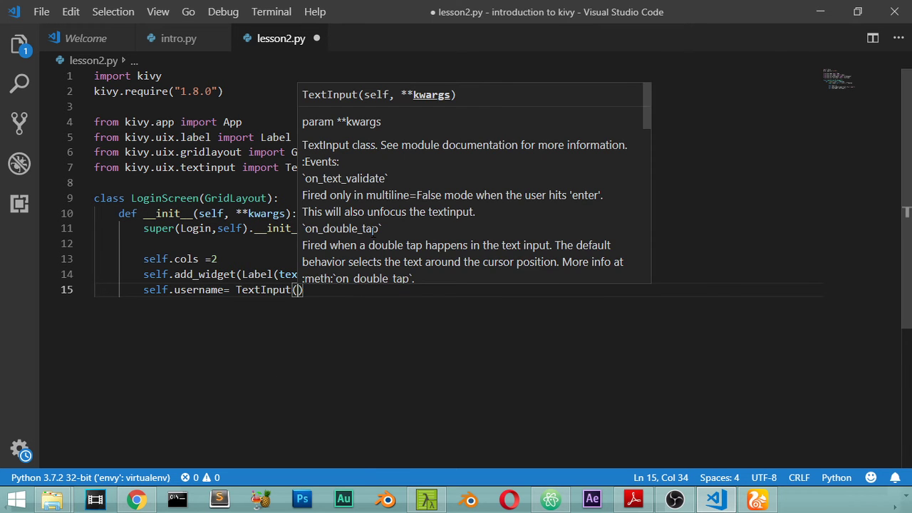
{"action": "type", "text": "multline"}
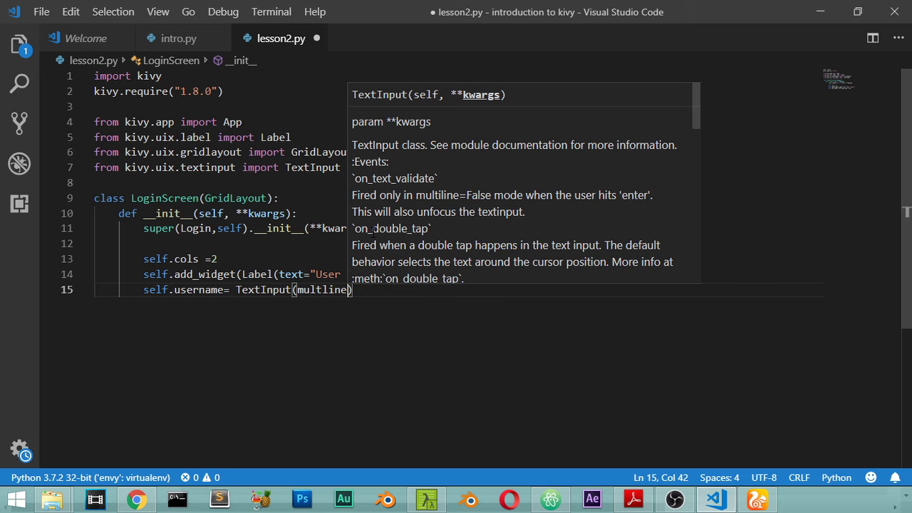
{"action": "type", "text": "=False"}
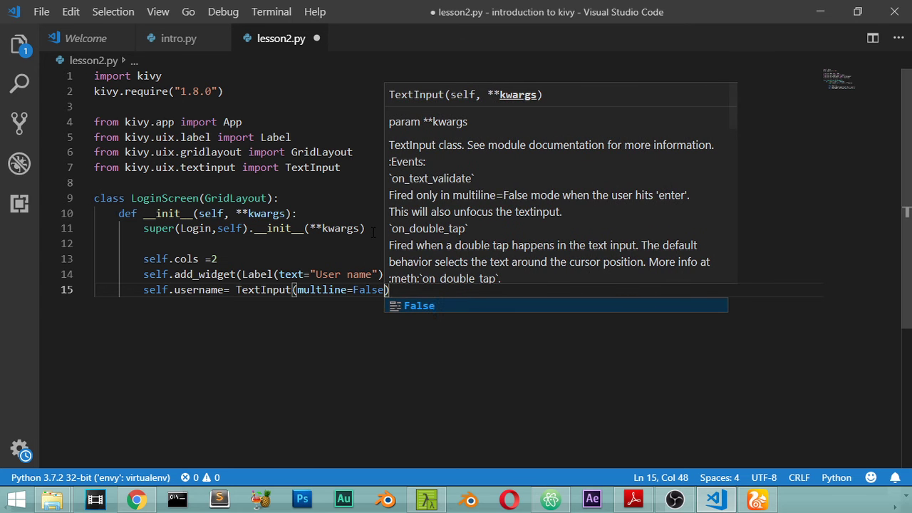
Store a TextInput with multiline=False as self.username.
{"action": "key", "text": "Right"}
{"action": "key", "text": "Return"}
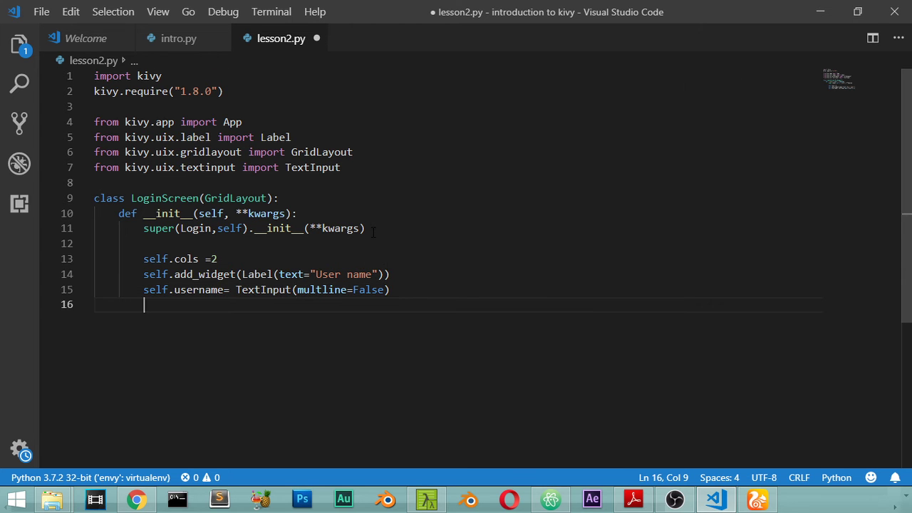
{"action": "type", "text": "self.a"}
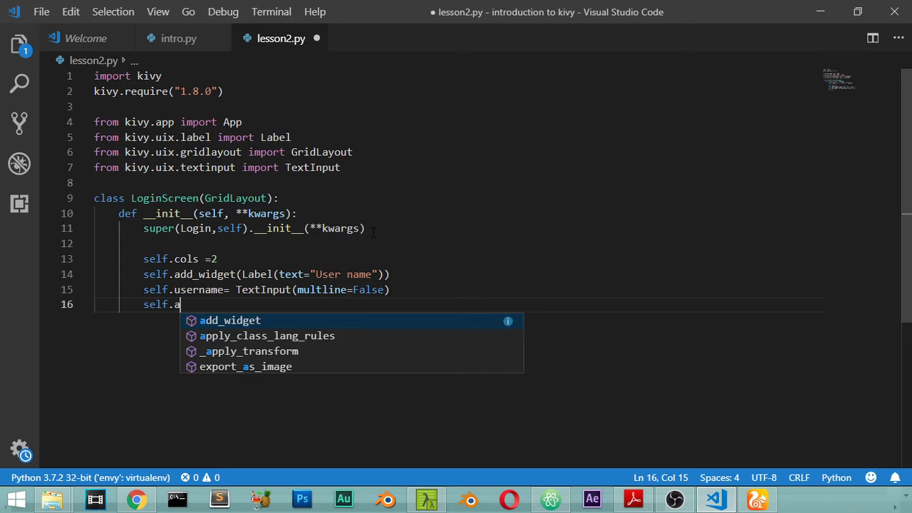
{"action": "type", "text": "dd_a"}
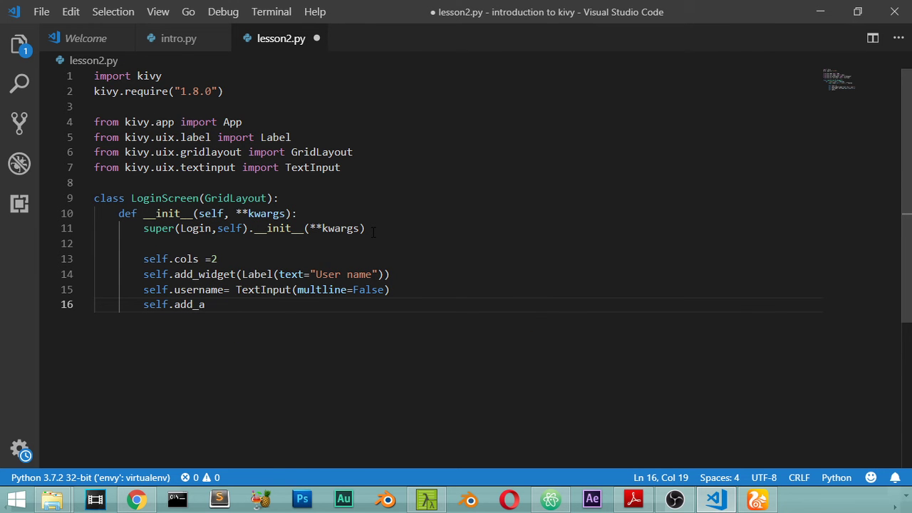
Add self.username to the layout with self.add_widget.
{"action": "key", "text": "BackSpace"}
{"action": "type", "text": "widget("}
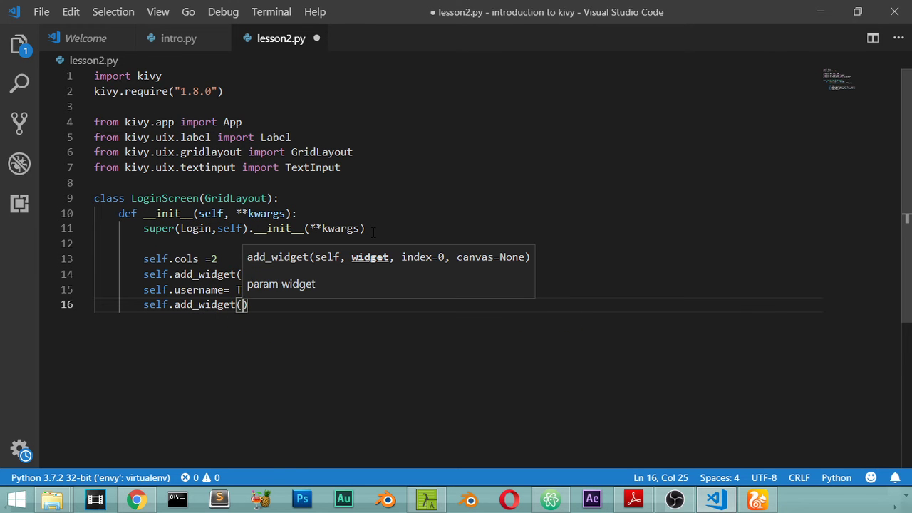
{"action": "type", "text": "se"}
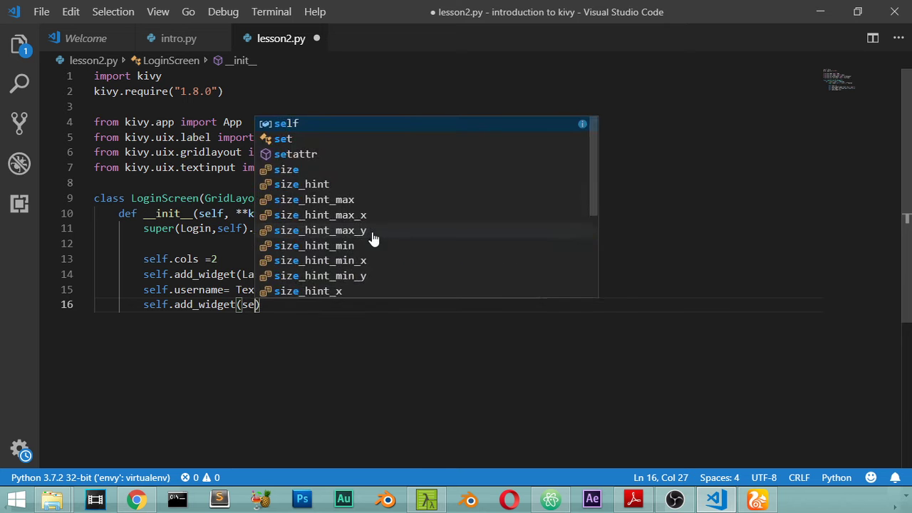
{"action": "type", "text": "lf."}
{"action": "key", "text": "BackSpace"}
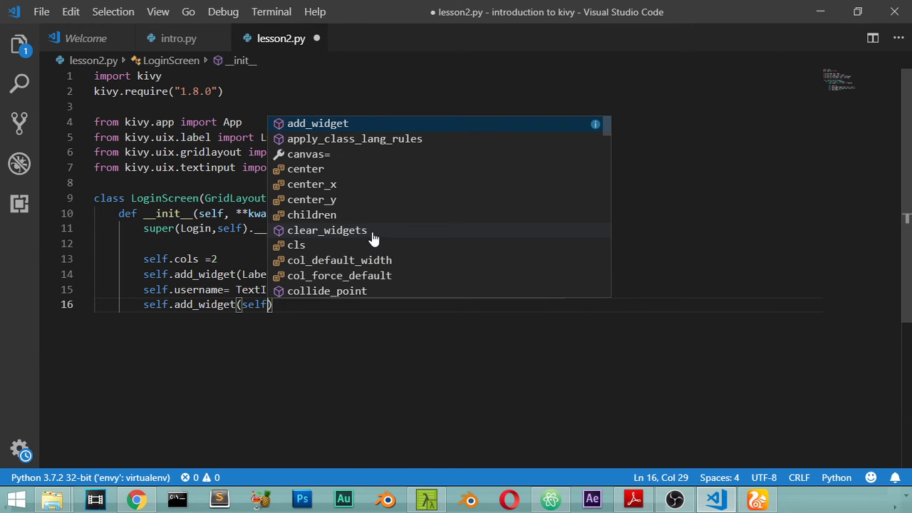
{"action": "type", "text": "username"}
{"action": "key", "text": "BackSpace"}
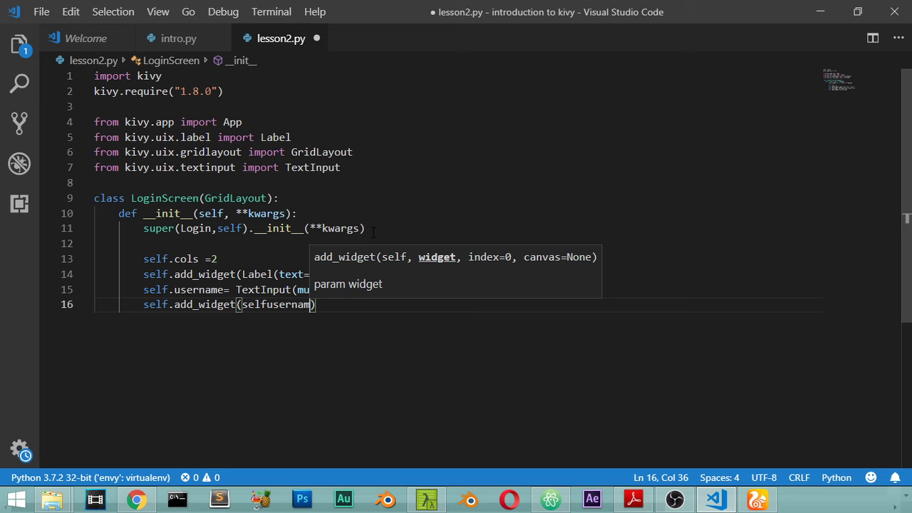
{"action": "key", "text": "BackSpace"}
{"action": "key", "text": "BackSpace"}
{"action": "key", "text": "BackSpace"}
{"action": "key", "text": "BackSpace"}
{"action": "key", "text": "BackSpace"}
{"action": "key", "text": "BackSpace"}
{"action": "type", "text": "."}
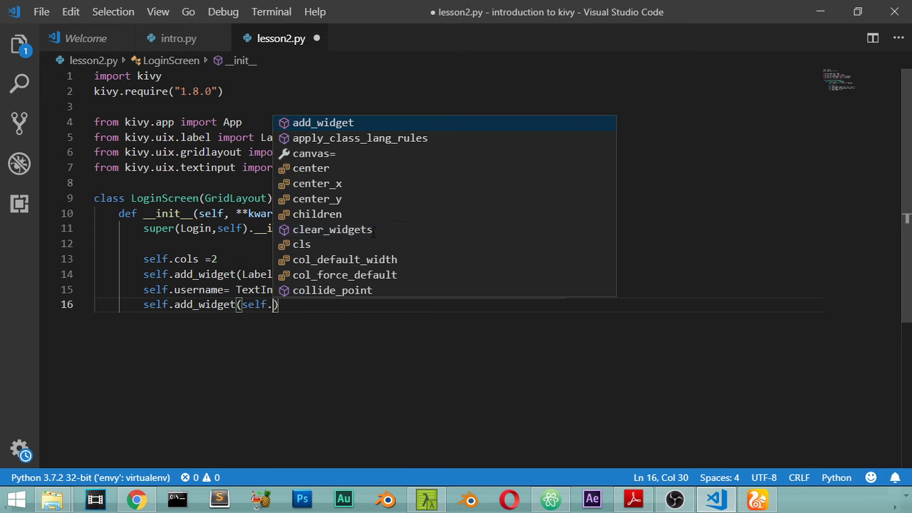
{"action": "type", "text": "username"}
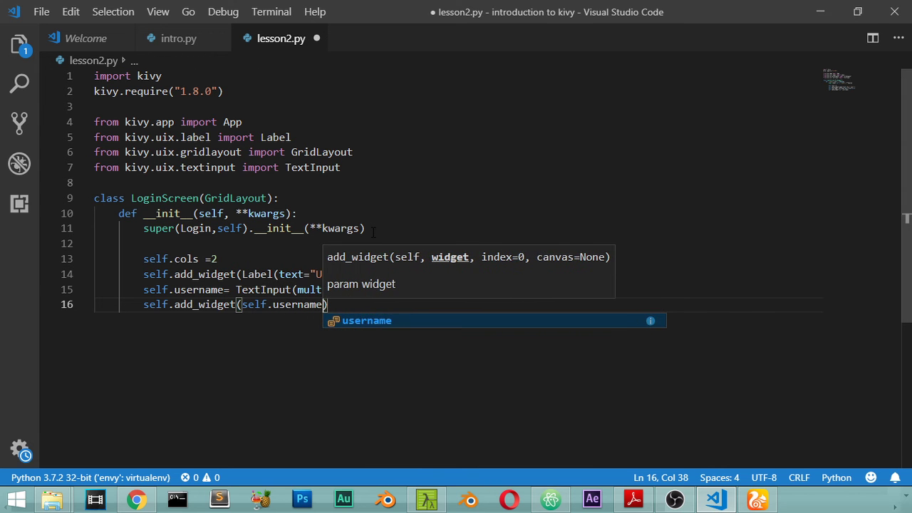
{"action": "key", "text": "Escape"}
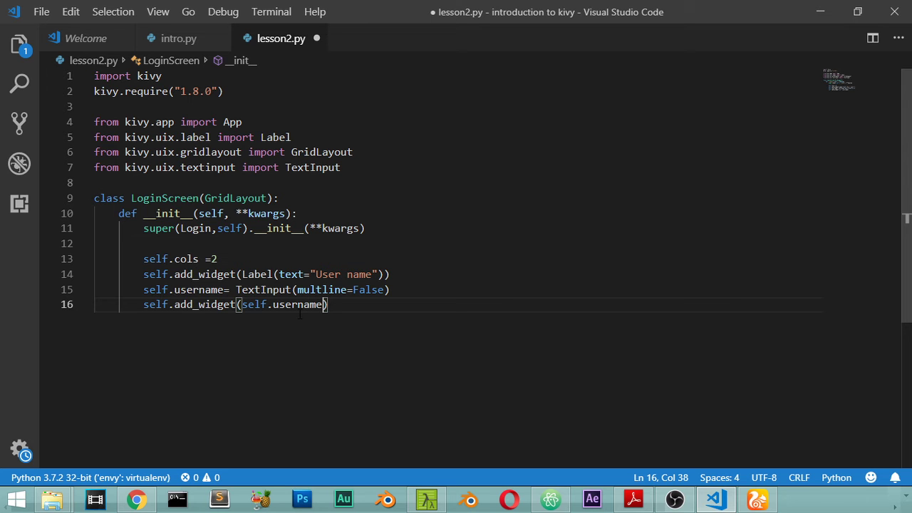
{"action": "left_click", "coordinate": [330, 304]}
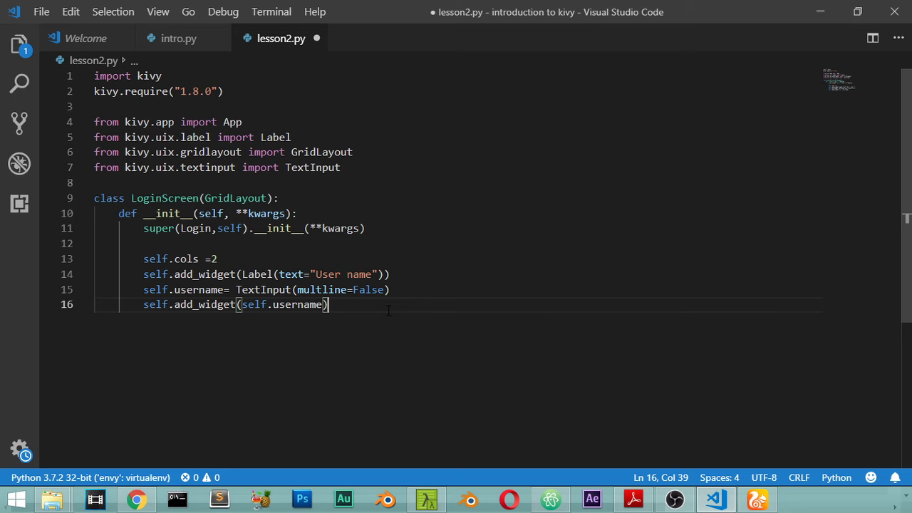
Duplicate the three username lines below as a starting point for the password field.
{"action": "key", "text": "Return"}
{"action": "key", "text": "Return"}
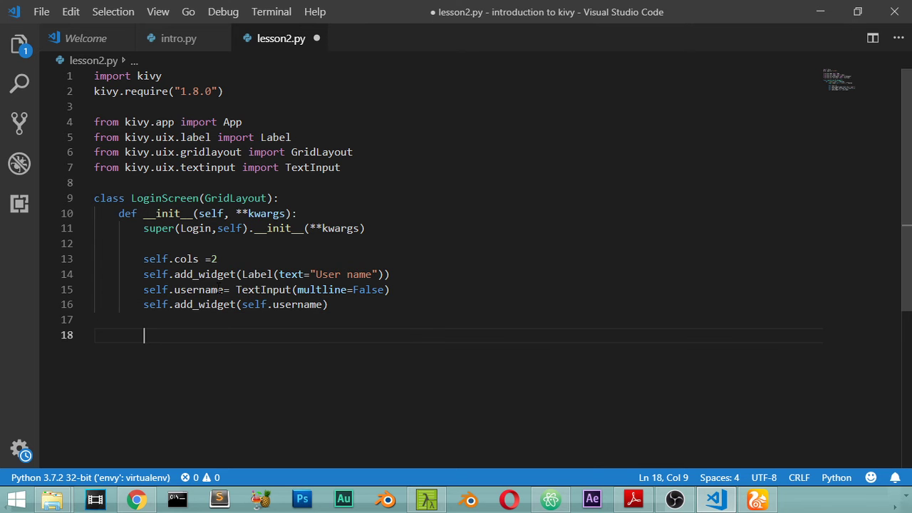
{"action": "left_click", "coordinate": [144, 274]}
{"action": "left_click_drag", "start_coordinate": [144, 275], "coordinate": [328, 305]}
{"action": "key", "text": "ctrl+c"}
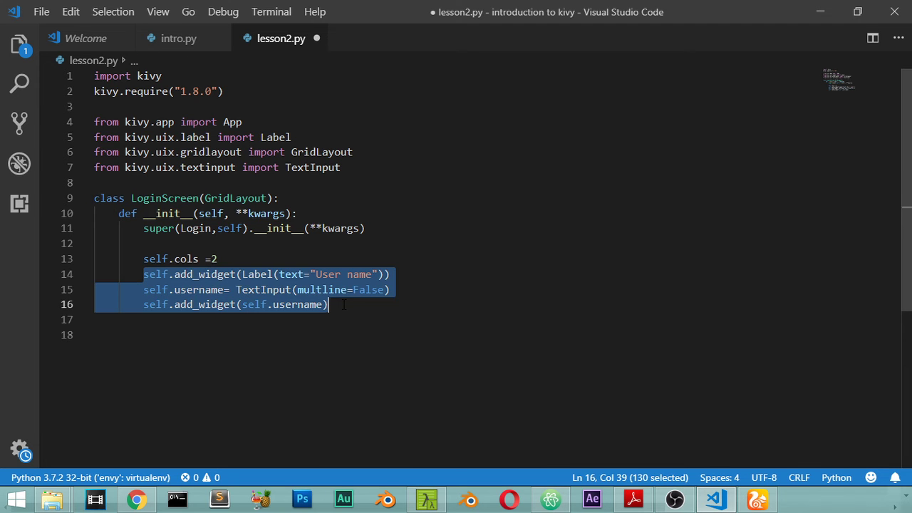
{"action": "left_click", "coordinate": [209, 334]}
{"action": "key", "text": "ctrl+v"}
{"action": "key", "text": "ctrl+s"}
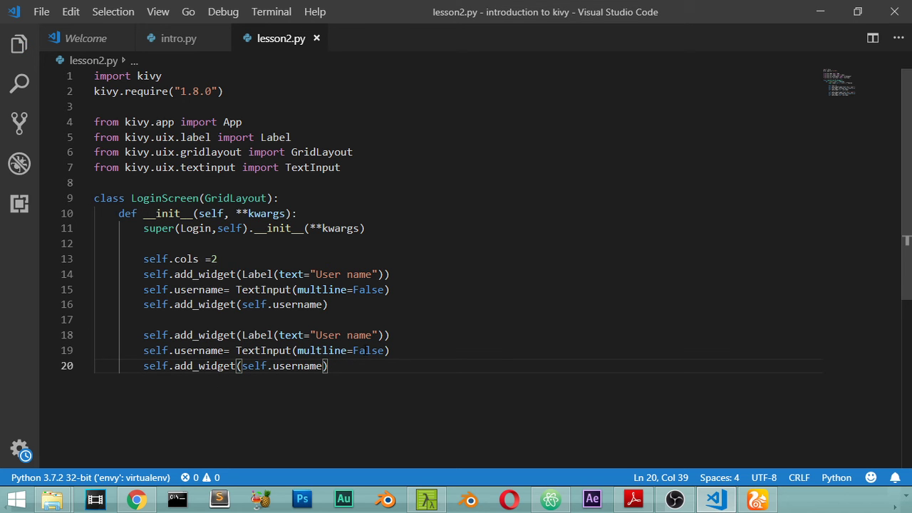
Change the second label's text to "password" and save.
{"action": "left_click", "coordinate": [371, 335]}
{"action": "key", "text": "BackSpace"}
{"action": "key", "text": "BackSpace"}
{"action": "key", "text": "BackSpace"}
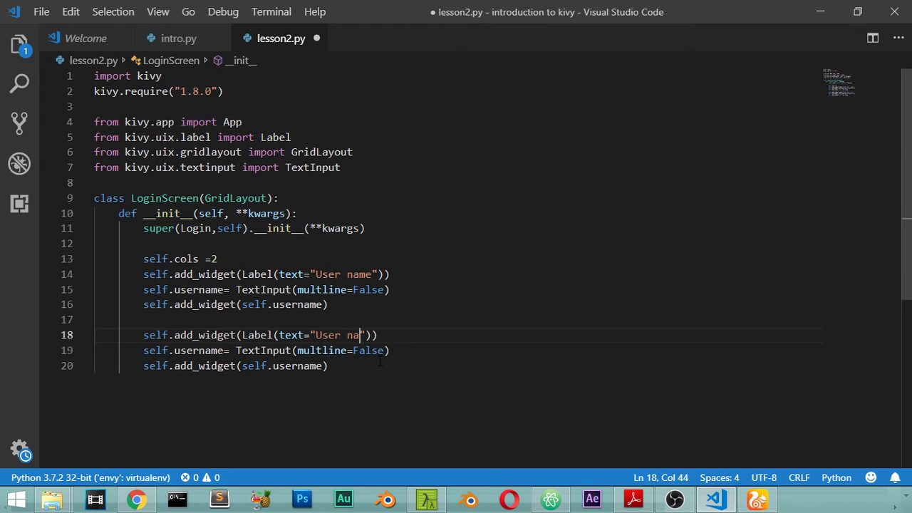
{"action": "key", "text": "BackSpace"}
{"action": "key", "text": "BackSpace"}
{"action": "key", "text": "BackSpace"}
{"action": "type", "text": "pas"}
{"action": "type", "text": "sword"}
{"action": "key", "text": "ctrl+s"}
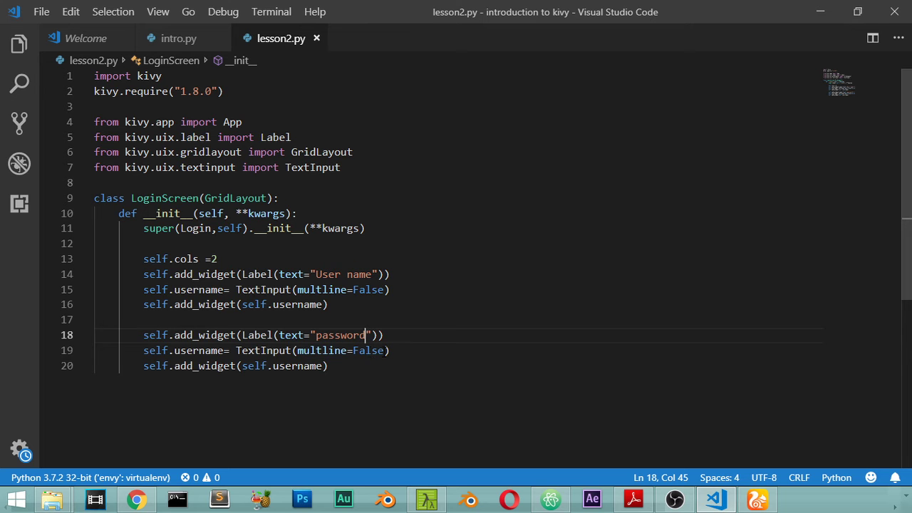
Mask the second TextInput with password=true and add self.password to the layout, then save.
{"action": "left_click", "coordinate": [385, 350]}
{"action": "type", "text": ","}
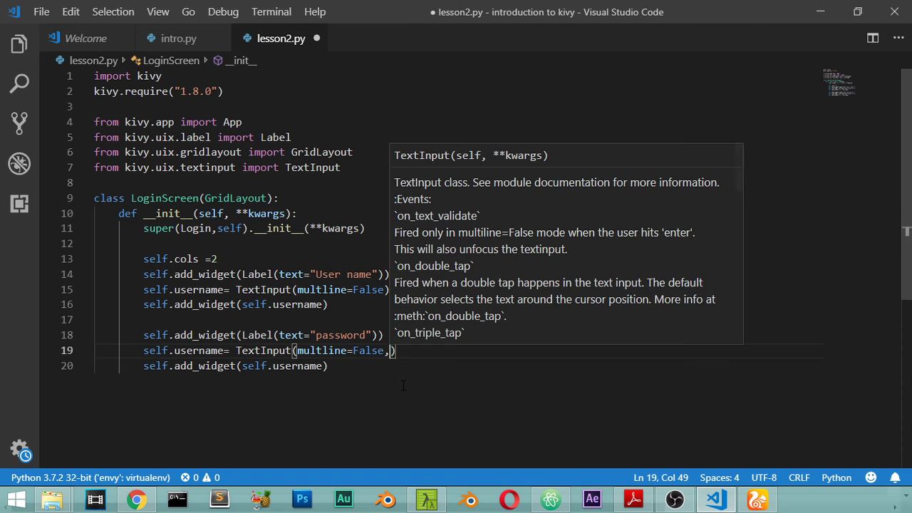
{"action": "type", "text": "passworrd"}
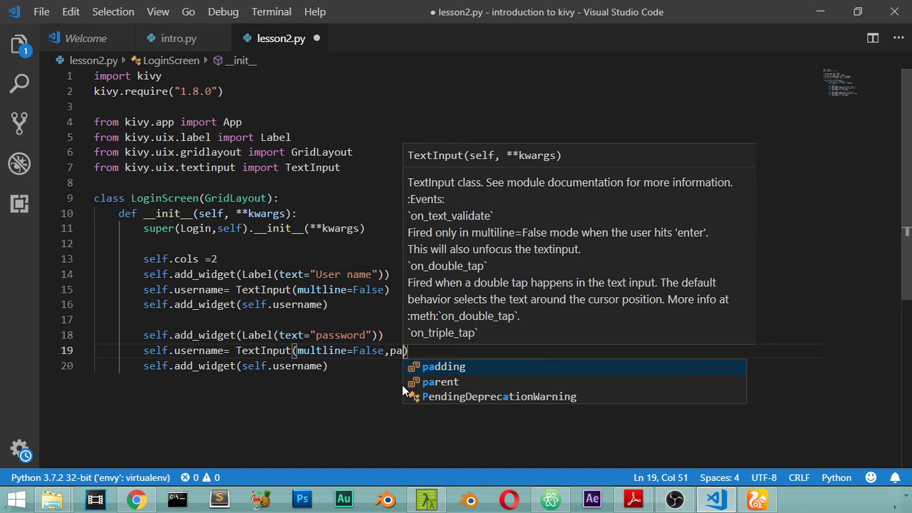
{"action": "key", "text": "BackSpace"}
{"action": "key", "text": "BackSpace"}
{"action": "type", "text": "sswor"}
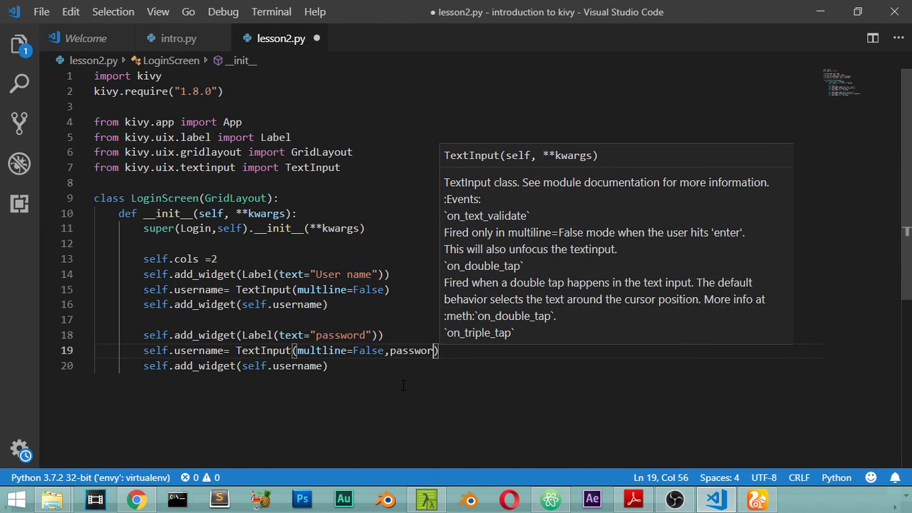
{"action": "type", "text": "d=true"}
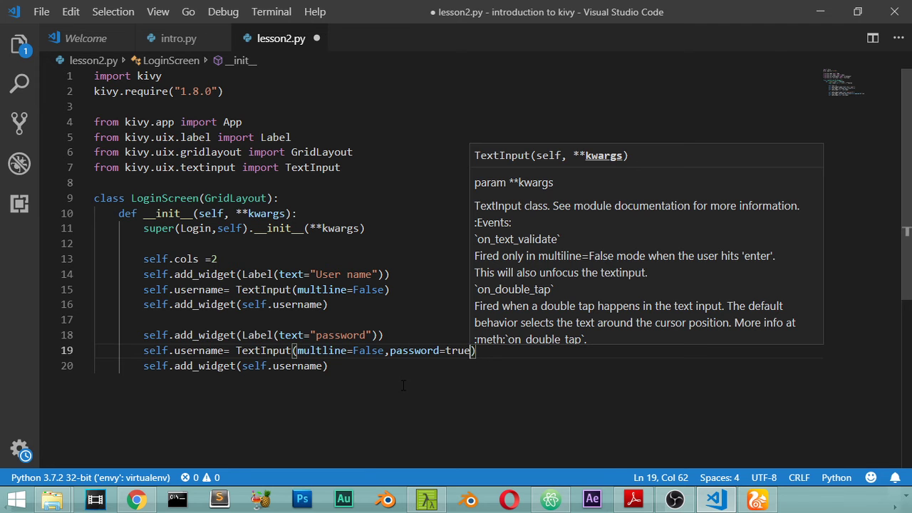
{"action": "double_click", "coordinate": [300, 366]}
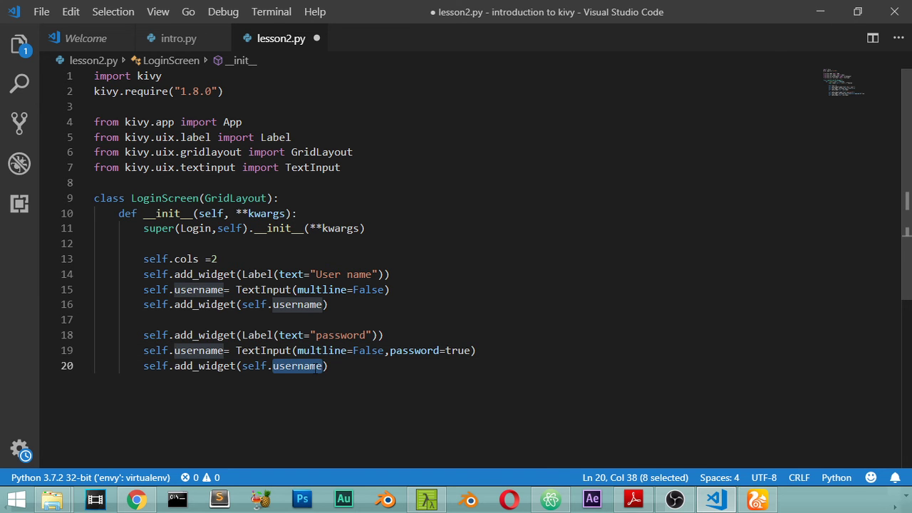
{"action": "type", "text": "passwor"}
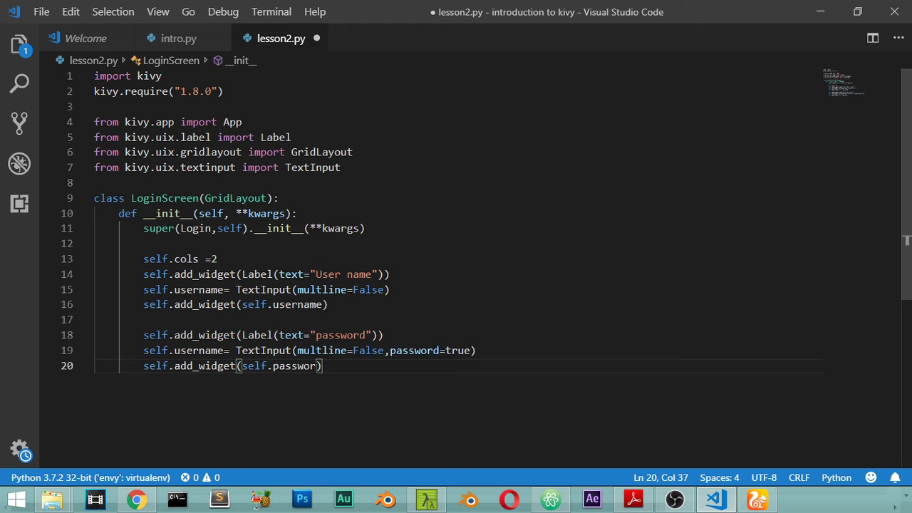
{"action": "type", "text": "d"}
{"action": "key", "text": "ctrl+s"}
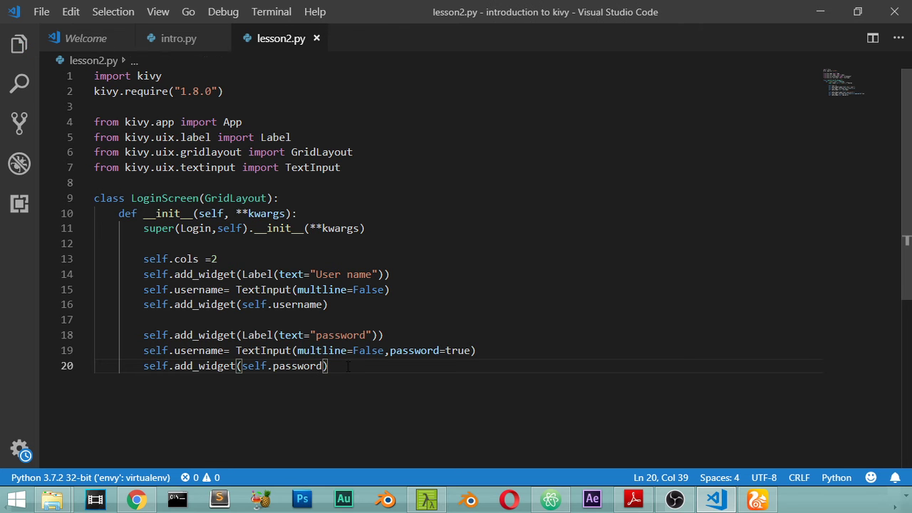
{"action": "key", "text": "Return"}
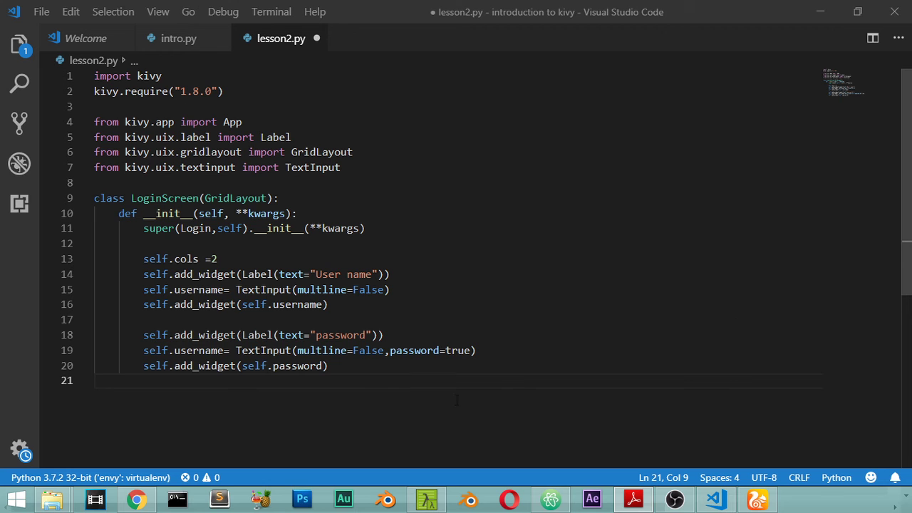
Define a top-level class MyApp(App): below the LoginScreen class.
{"action": "key", "text": "Return"}
{"action": "key", "text": "Return"}
{"action": "key", "text": "Return"}
{"action": "key", "text": "BackSpace"}
{"action": "key", "text": "BackSpace"}
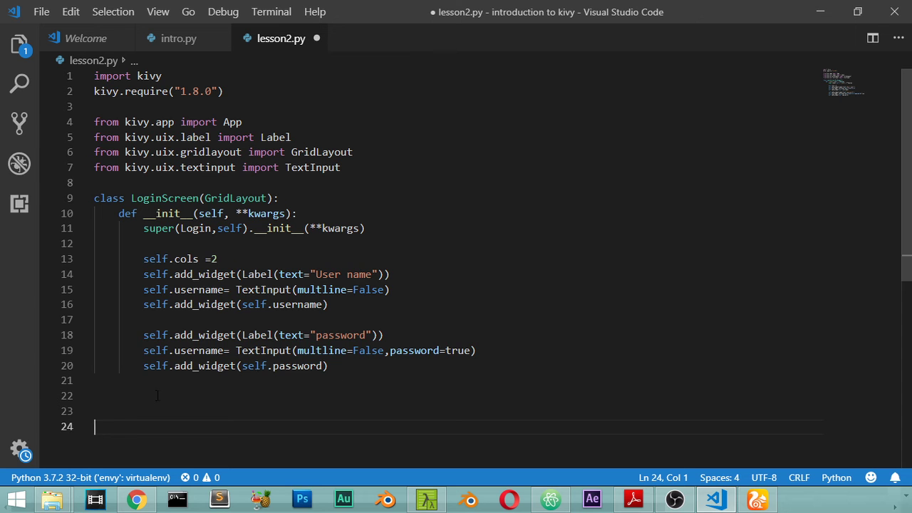
{"action": "type", "text": "class M"}
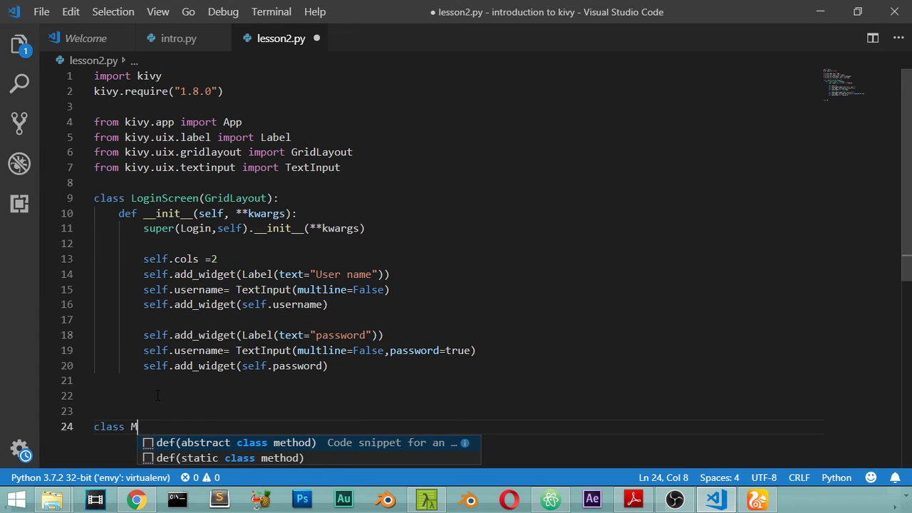
{"action": "type", "text": "yApp("}
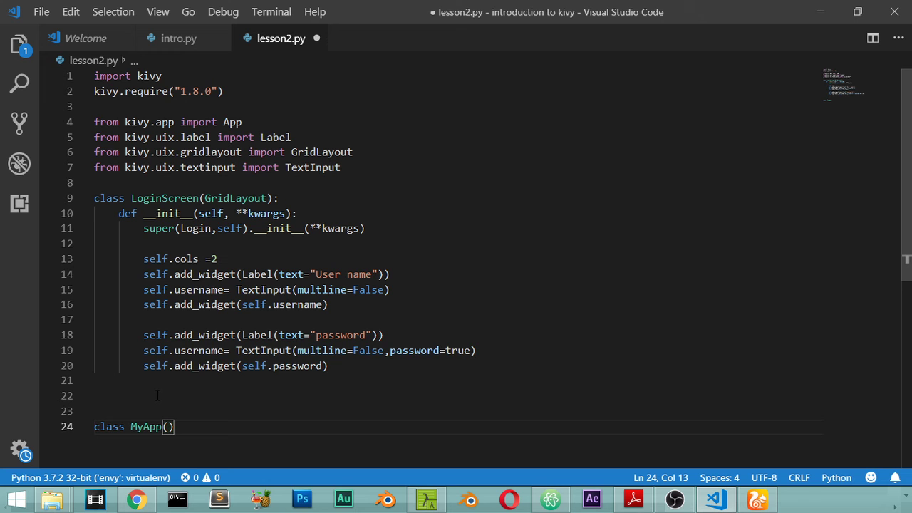
{"action": "type", "text": "Ap"}
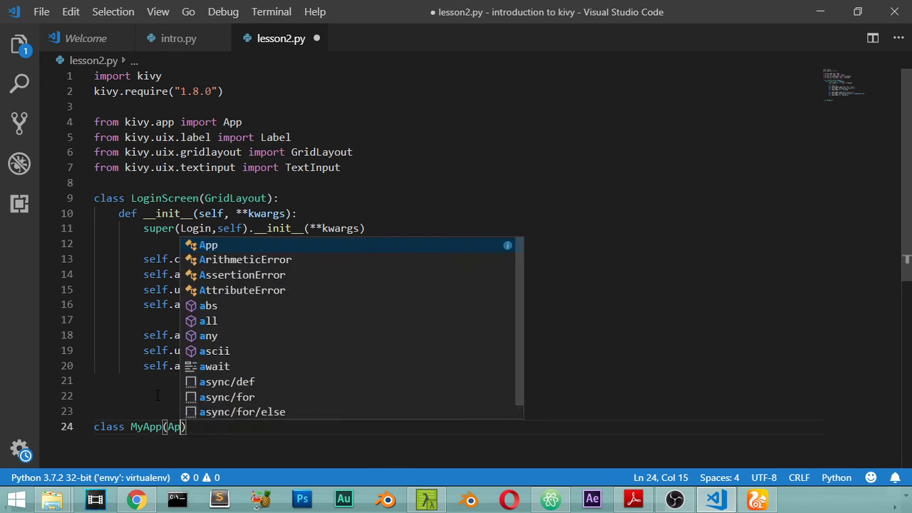
{"action": "type", "text": "p"}
{"action": "key", "text": "End"}
{"action": "type", "text": ":"}
{"action": "key", "text": "Return"}
{"action": "type", "text": "def "}
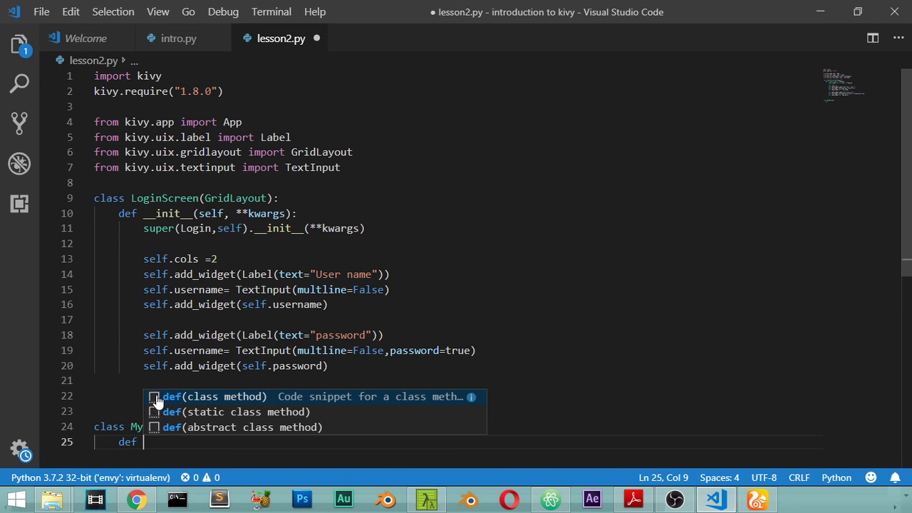
{"action": "type", "text": "build(s"}
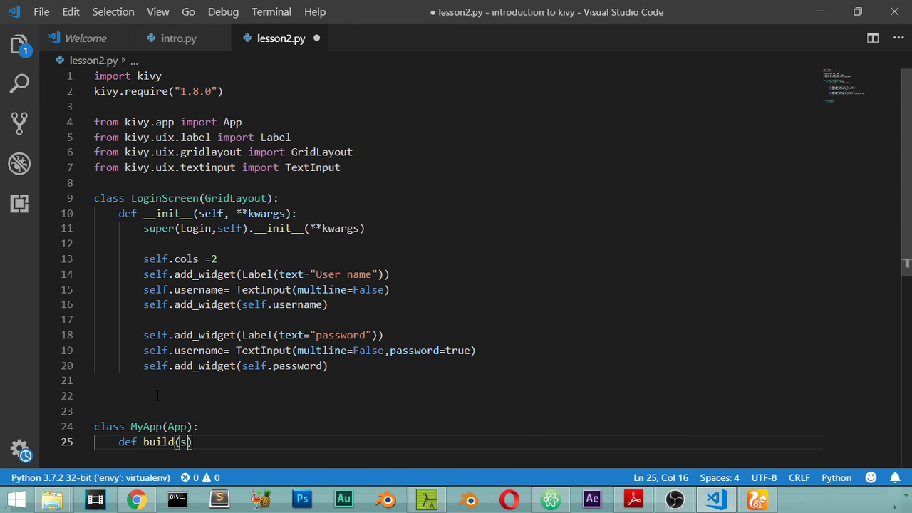
{"action": "type", "text": "elf"}
Give MyApp a build(self) method that returns LoginScreen().
{"action": "key", "text": "End"}
{"action": "type", "text": ":"}
{"action": "key", "text": "Return"}
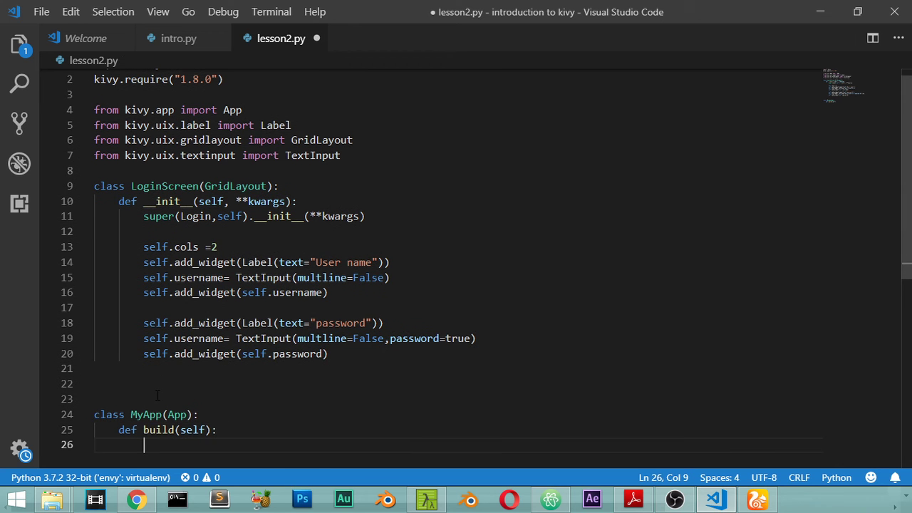
{"action": "type", "text": "ret"}
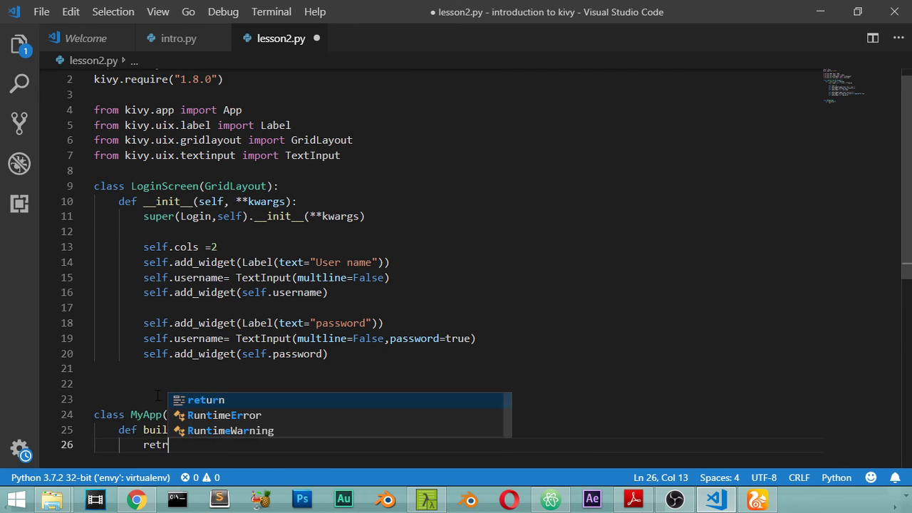
{"action": "type", "text": "r"}
{"action": "key", "text": "BackSpace"}
{"action": "key", "text": "BackSpace"}
{"action": "type", "text": "u"}
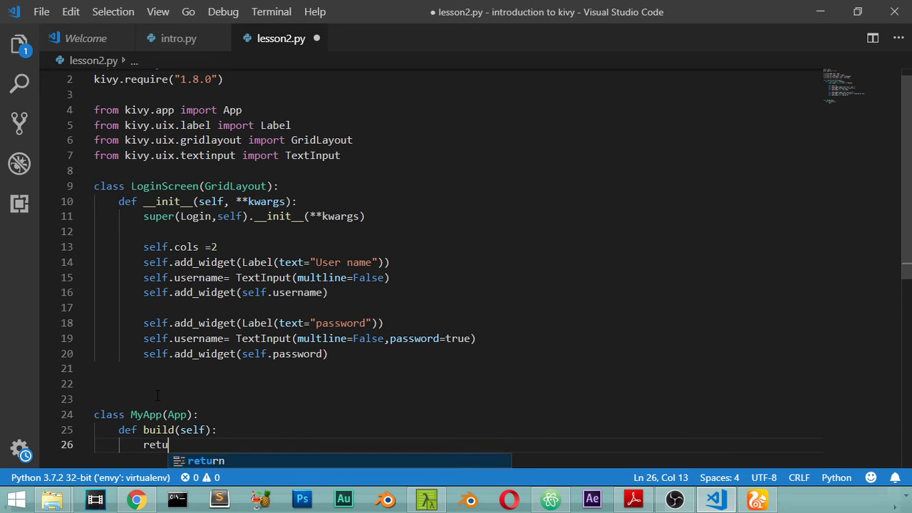
{"action": "type", "text": "rn LoginS"}
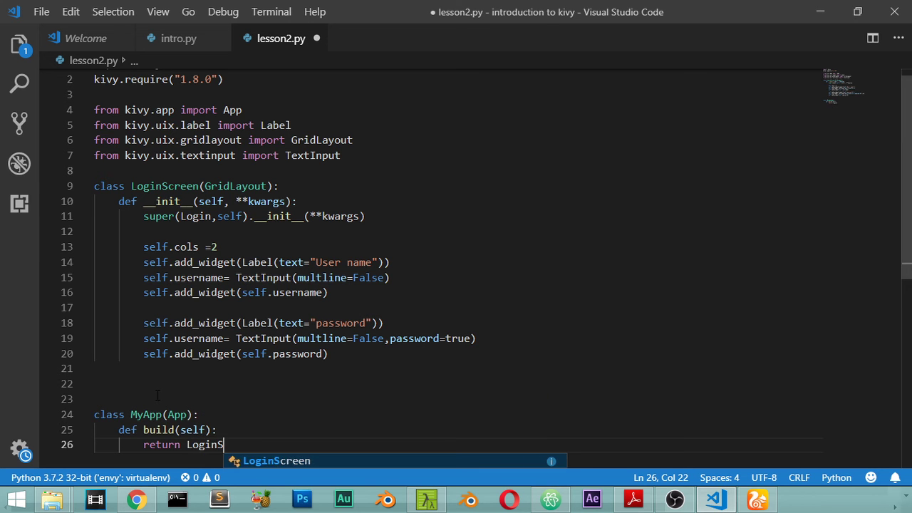
{"action": "type", "text": "creen()"}
{"action": "key", "text": "End"}
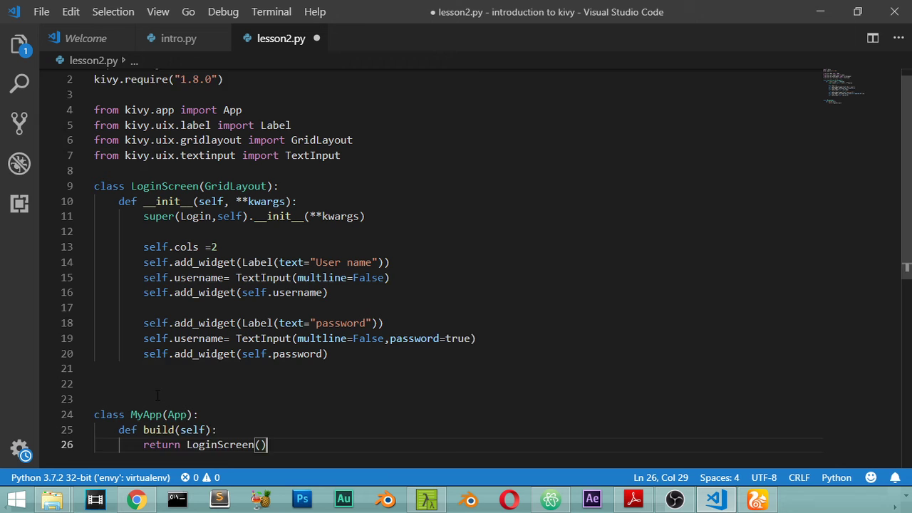
{"action": "key", "text": "Return"}
{"action": "key", "text": "Return"}
{"action": "key", "text": "shift+Tab"}
{"action": "key", "text": "shift+Tab"}
{"action": "type", "text": "if "}
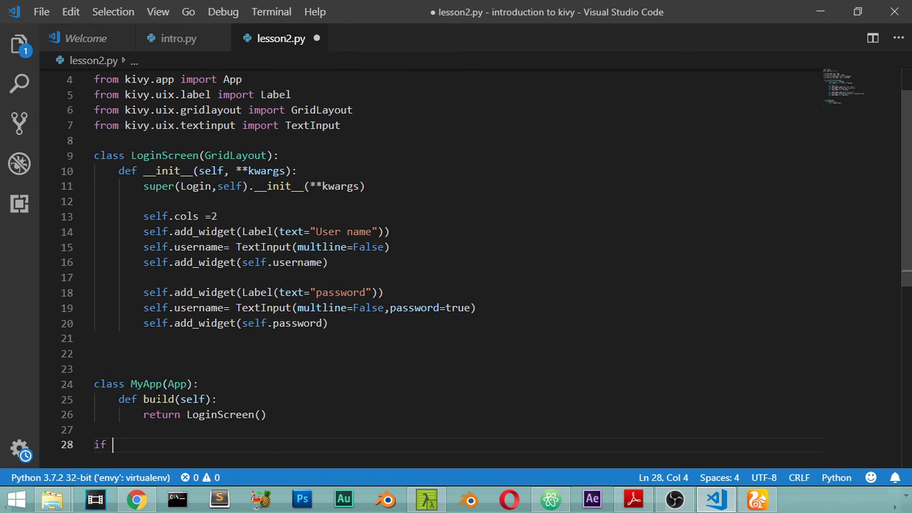
{"action": "type", "text": "__name__ "}
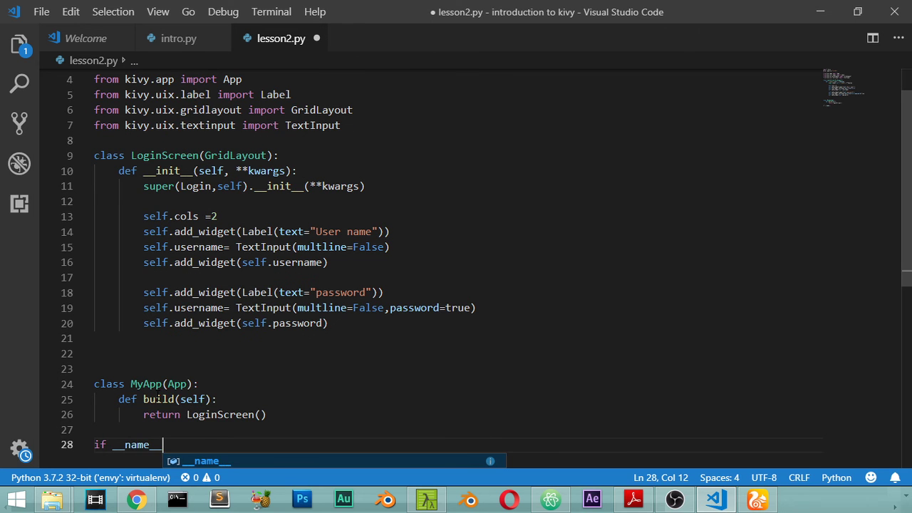
{"action": "type", "text": "== \"__"}
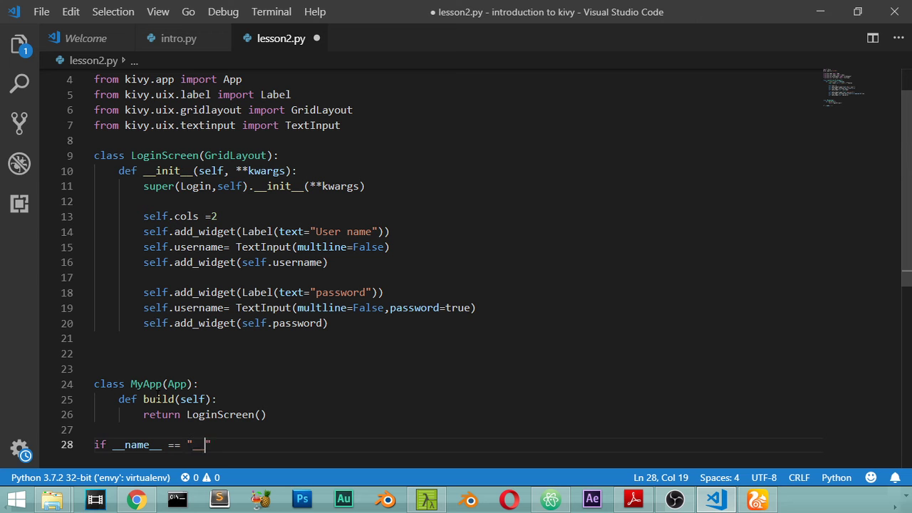
{"action": "type", "text": "main__"}
Add if __name__ == "__main__": MyApp().run() and save lesson2.py.
{"action": "key", "text": "Right"}
{"action": "type", "text": ":"}
{"action": "key", "text": "Return"}
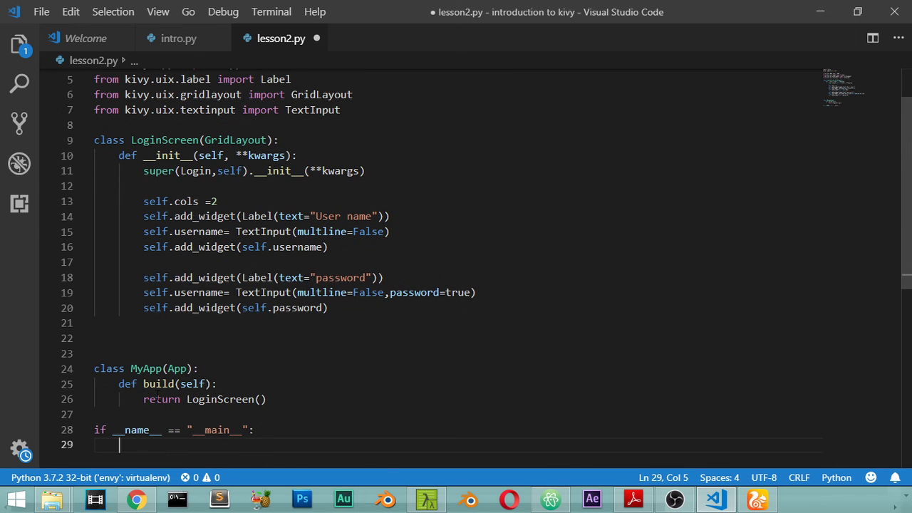
{"action": "type", "text": "MyApp"}
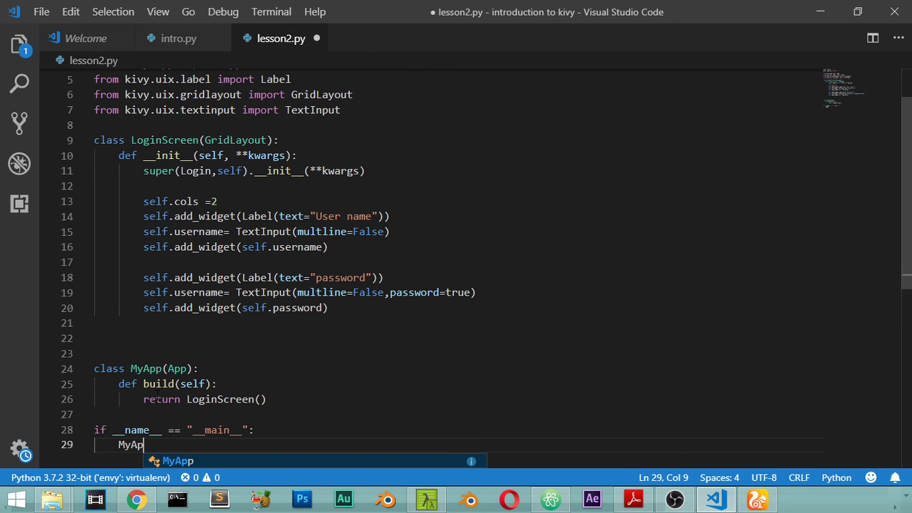
{"action": "key", "text": "Escape"}
{"action": "type", "text": "("}
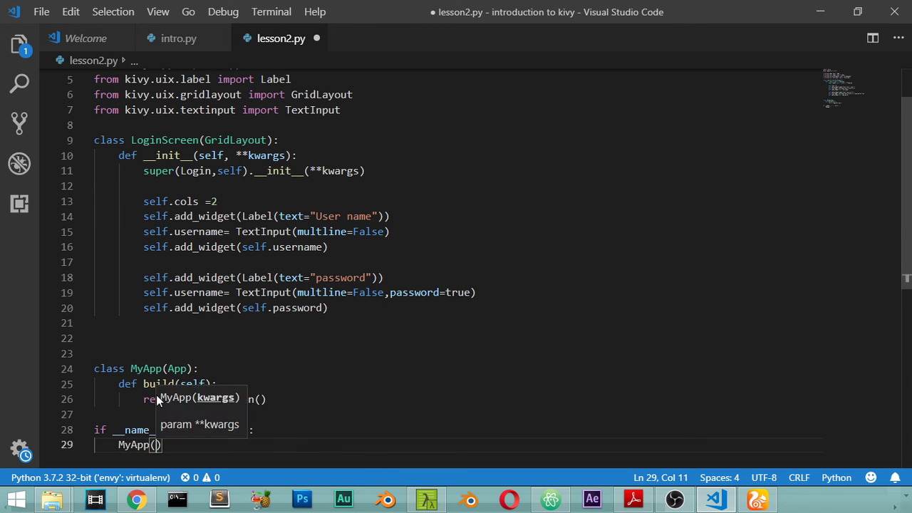
{"action": "type", "text": ")."}
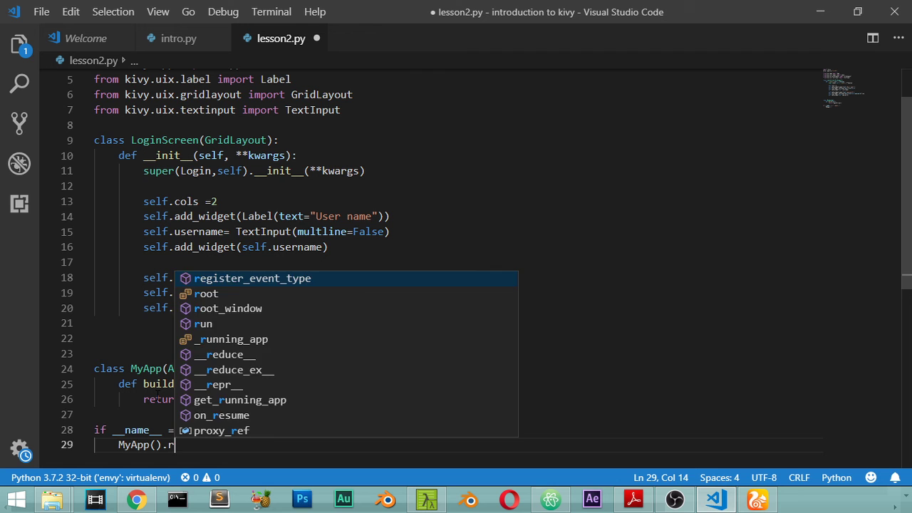
{"action": "type", "text": "run()"}
{"action": "key", "text": "ctrl+s"}
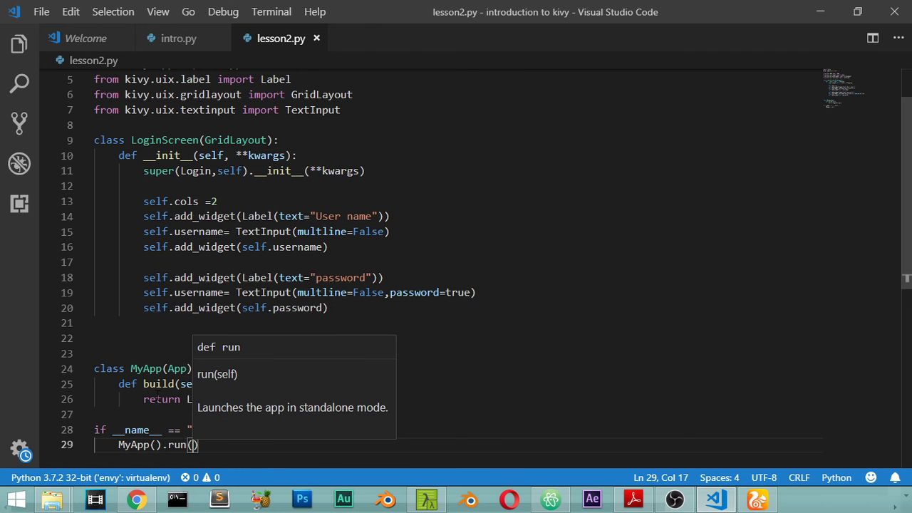
{"action": "left_click", "coordinate": [230, 247]}
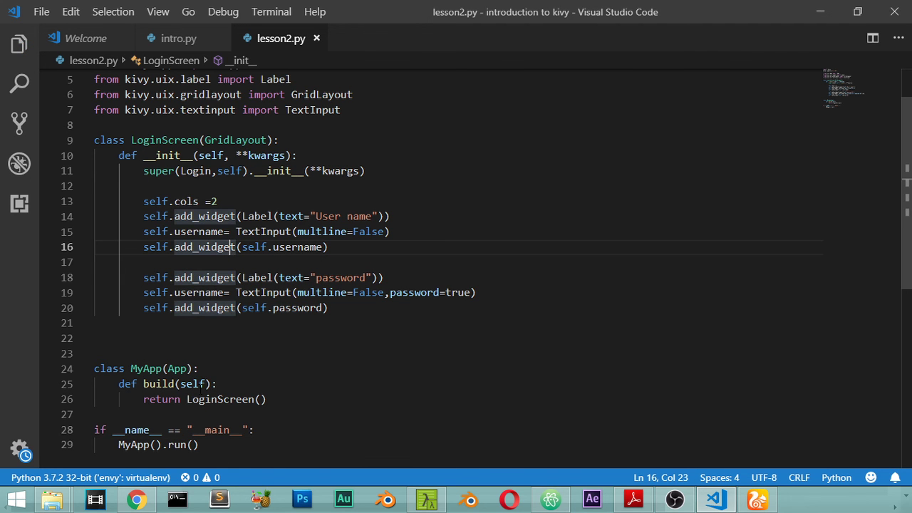
{"action": "triple_click", "coordinate": [156, 368]}
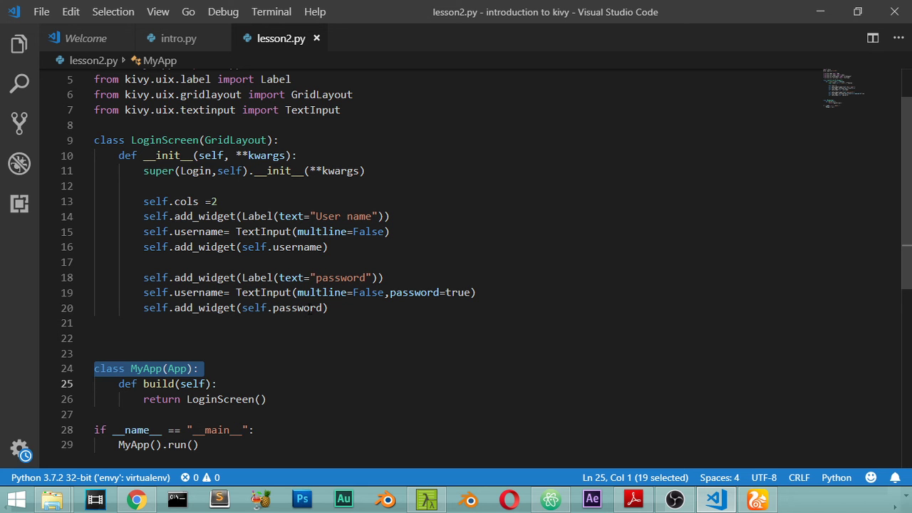
{"action": "scroll", "coordinate": [212, 437], "scroll_direction": "down", "scroll_amount": 2}
Run python lesson2.py in Cmder, getting NameError: name 'Login' is not defined, and return to the code.
{"action": "left_click", "coordinate": [305, 365]}
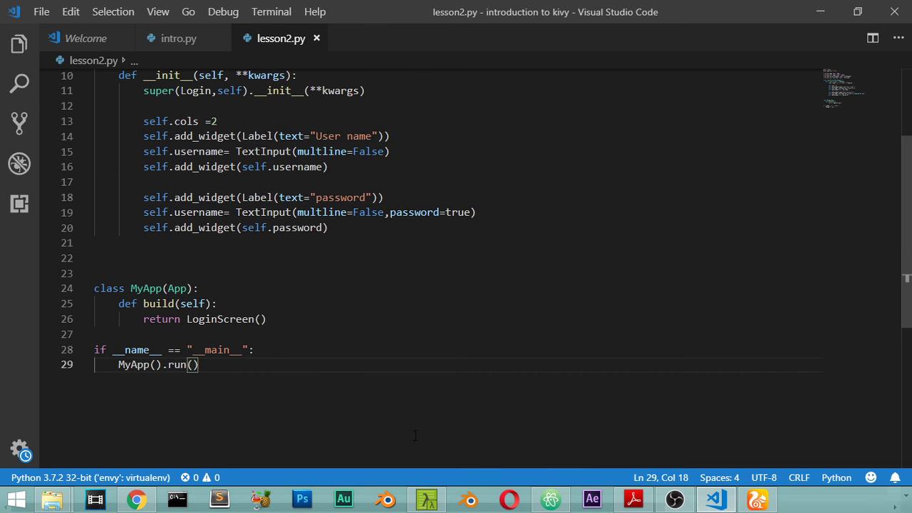
{"action": "left_click", "coordinate": [427, 500]}
{"action": "type", "text": "p"}
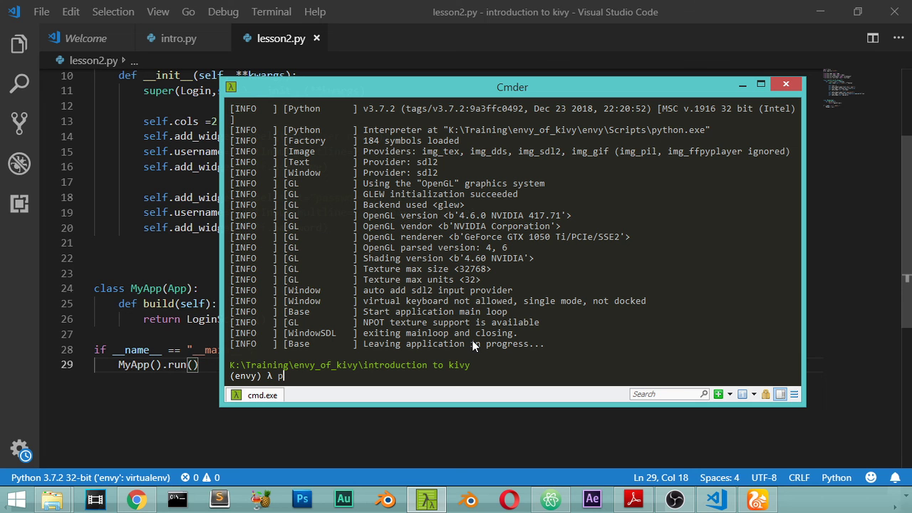
{"action": "type", "text": "ytho"}
{"action": "key", "text": "BackSpace"}
{"action": "type", "text": "on "}
{"action": "type", "text": "lesson"}
{"action": "type", "text": "2.poy"}
{"action": "key", "text": "BackSpace"}
{"action": "key", "text": "BackSpace"}
{"action": "type", "text": "y"}
{"action": "key", "text": "Return"}
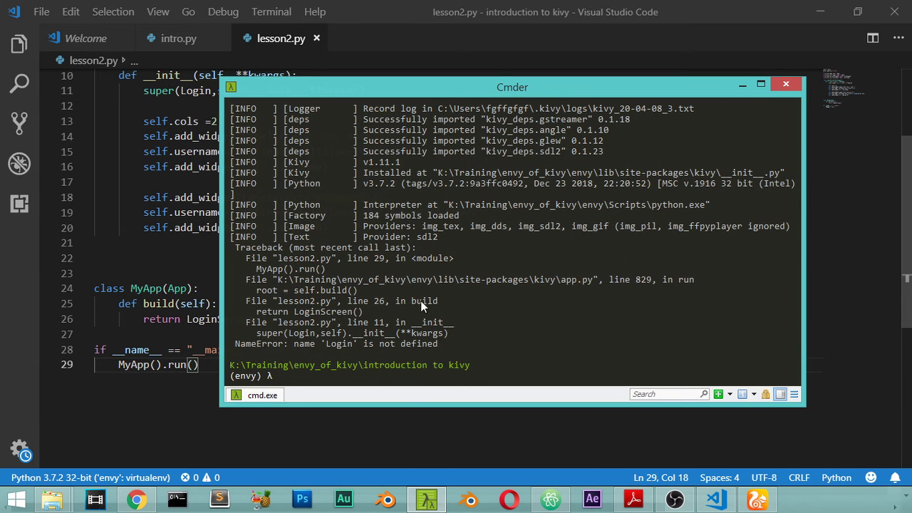
{"action": "key", "text": "alt+Tab"}
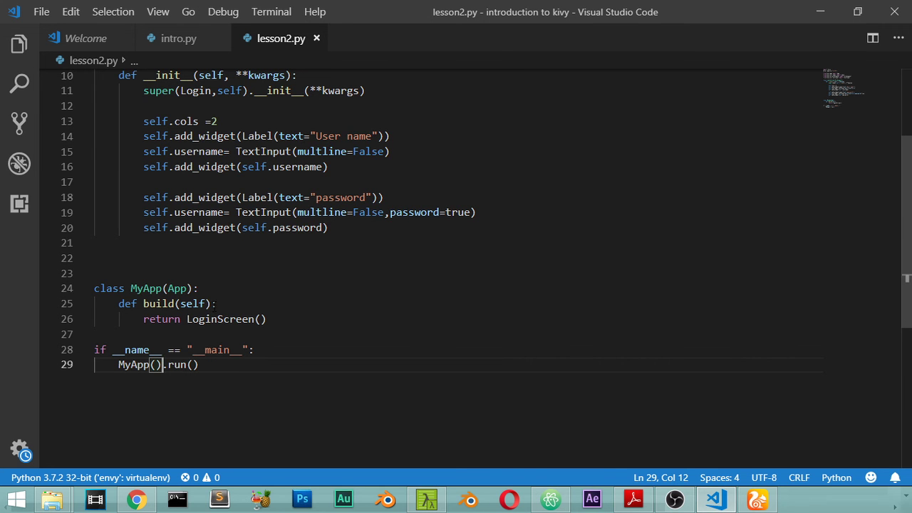
Correct super(Login,self) to super(LoginScreen,self) on line 11 and save.
{"action": "left_click", "coordinate": [214, 243]}
{"action": "scroll", "coordinate": [216, 254], "scroll_direction": "up", "scroll_amount": 1}
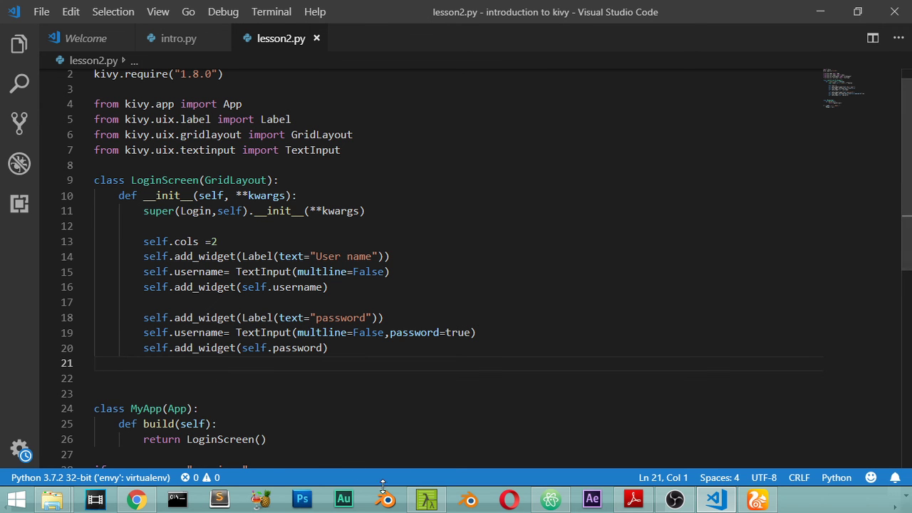
{"action": "left_click", "coordinate": [428, 501]}
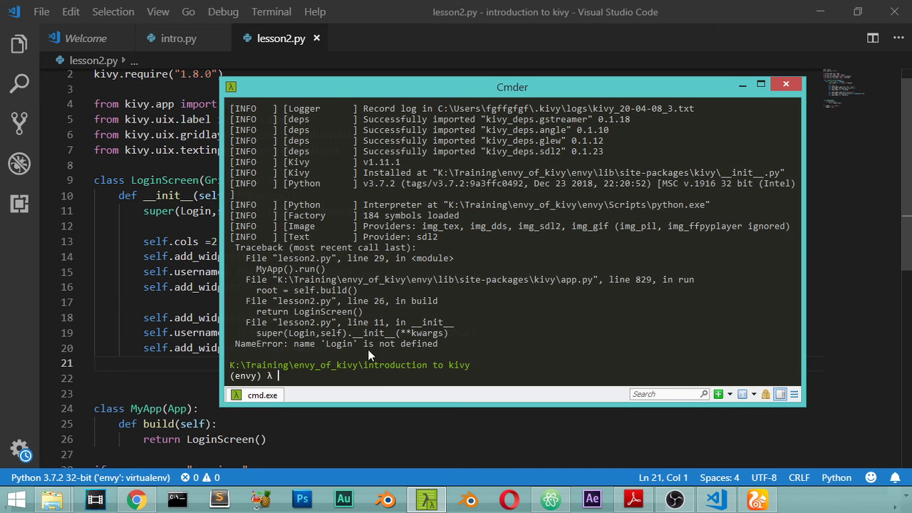
{"action": "left_click", "coordinate": [258, 335]}
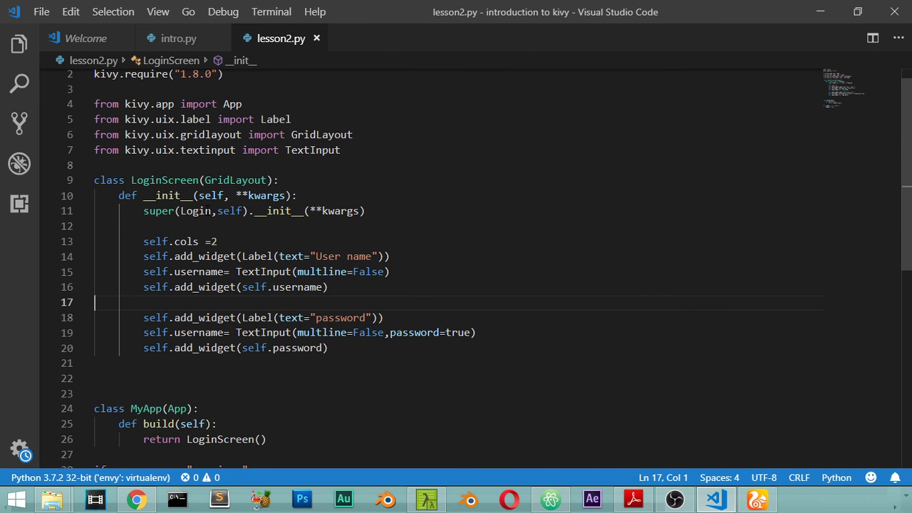
{"action": "left_click", "coordinate": [212, 211]}
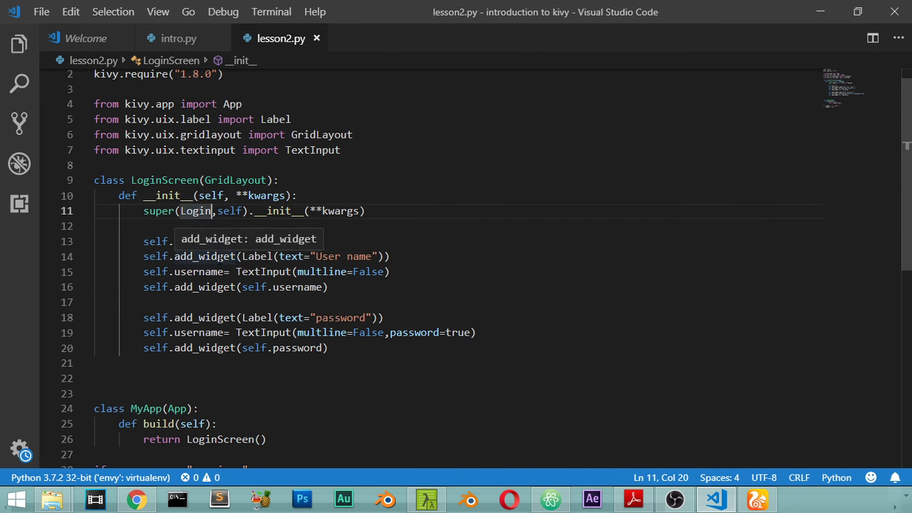
{"action": "type", "text": "Screen"}
{"action": "key", "text": "ctrl+s"}
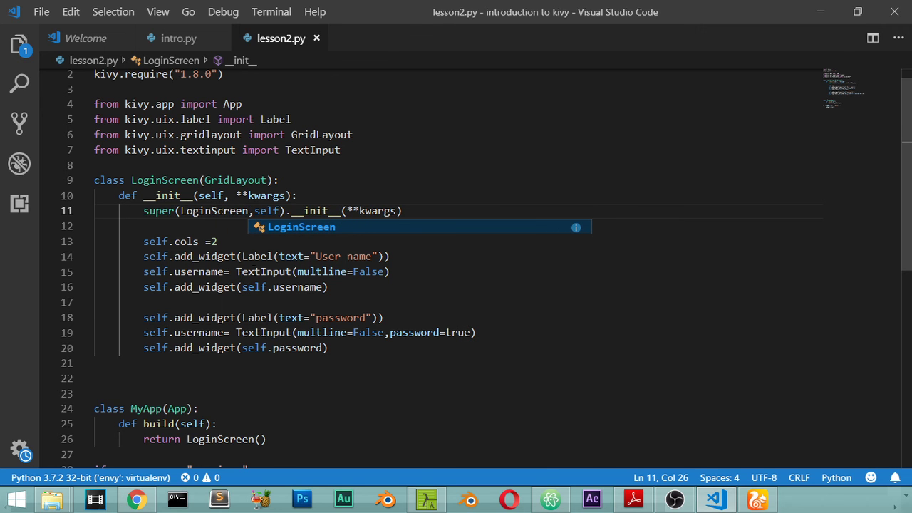
Rerun python lesson2.py in Cmder, now failing with TypeError at line 15.
{"action": "left_click", "coordinate": [443, 501]}
{"action": "type", "text": "python lesson2.py"}
{"action": "key", "text": "Return"}
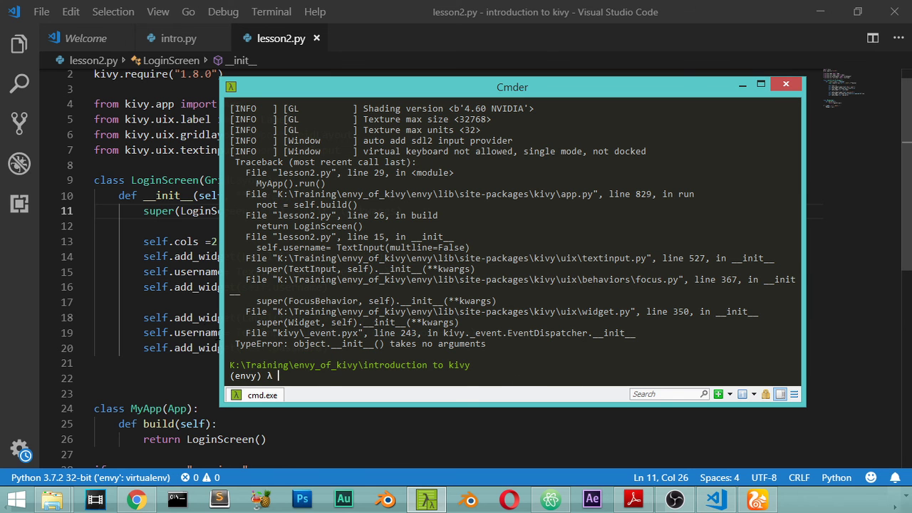
Rerun lesson2.py in Cmder after line 19 assigns the masked input to self.password.
{"action": "key", "text": "alt+Tab"}
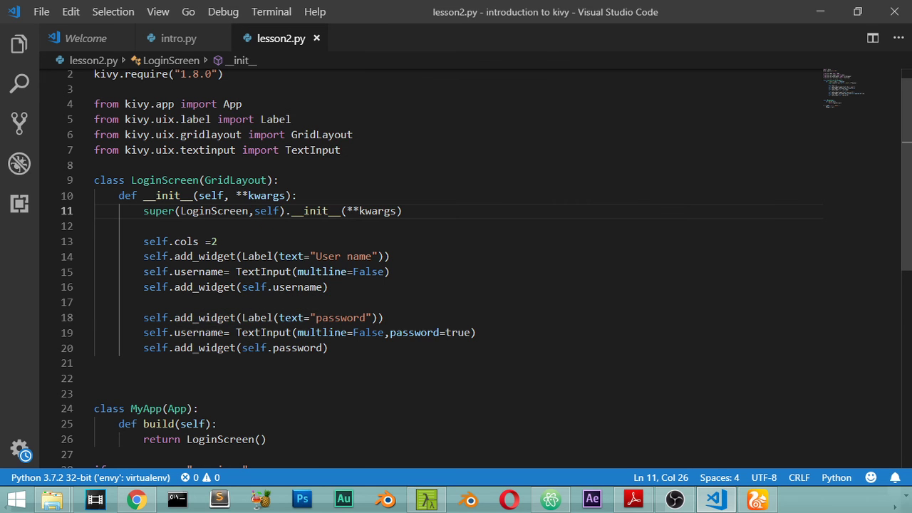
{"action": "key", "text": "alt+Tab"}
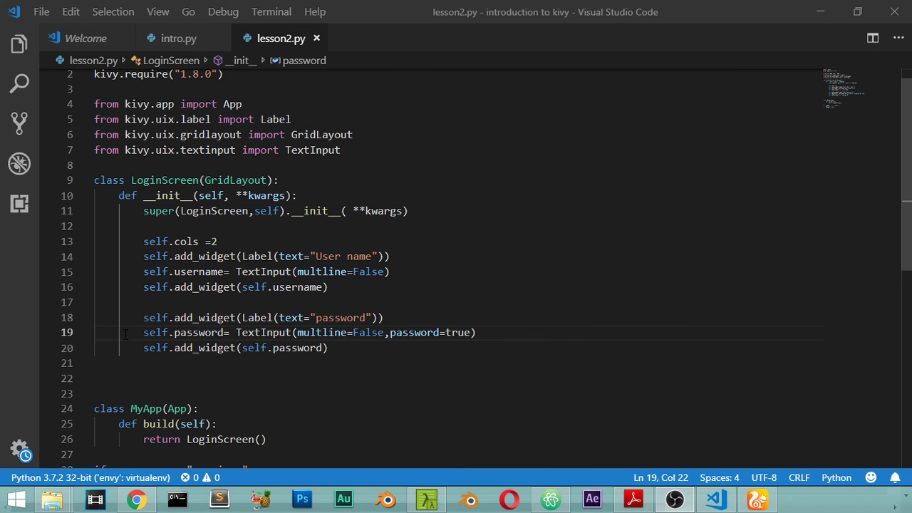
{"action": "left_click", "coordinate": [426, 501]}
{"action": "type", "text": "python lesson2.py"}
{"action": "key", "text": "Return"}
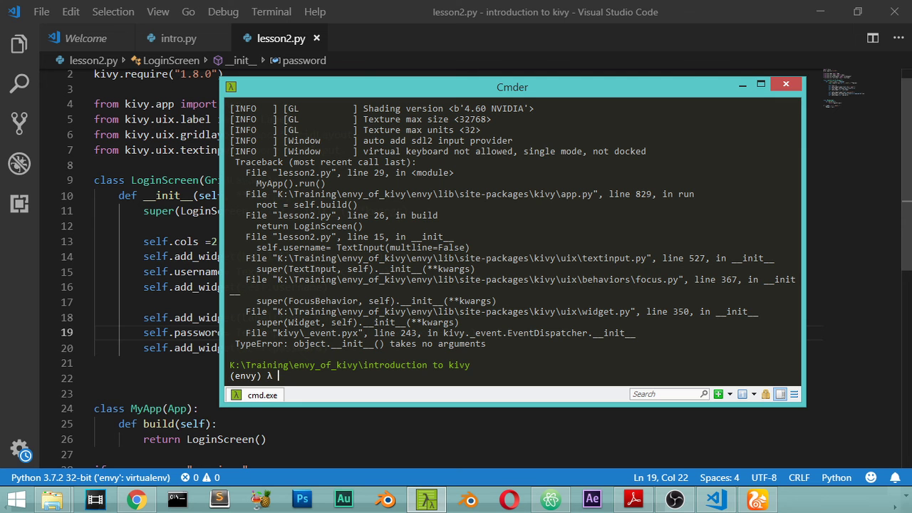
Run lesson2.py again from Cmder, hitting the NameError on lowercase true.
{"action": "left_click", "coordinate": [395, 271]}
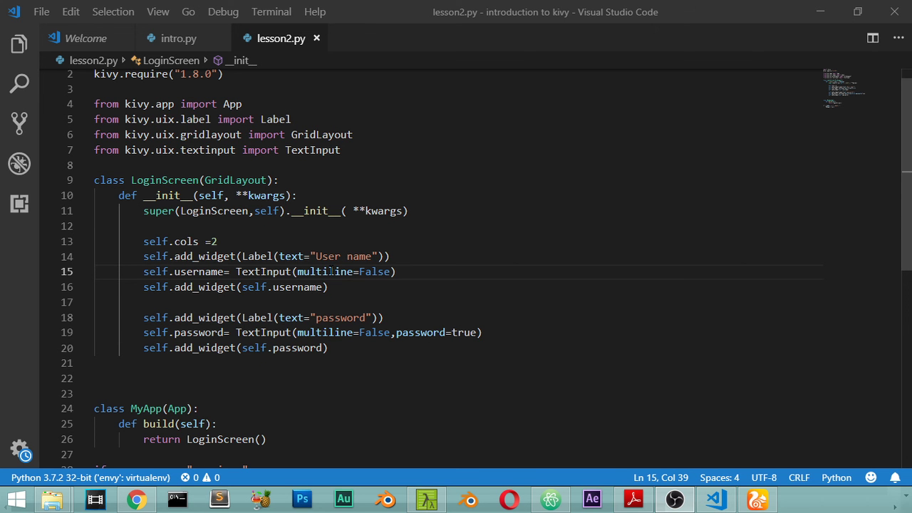
{"action": "left_click", "coordinate": [428, 501]}
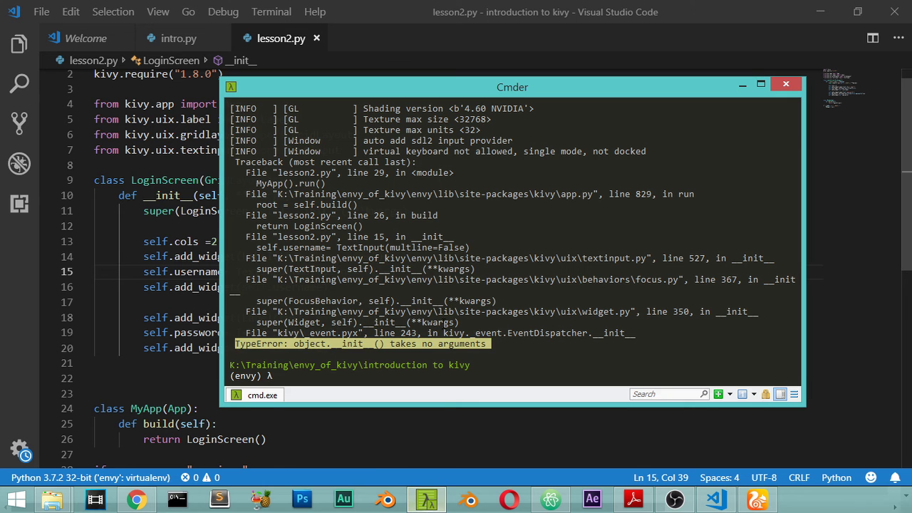
{"action": "key", "text": "Up"}
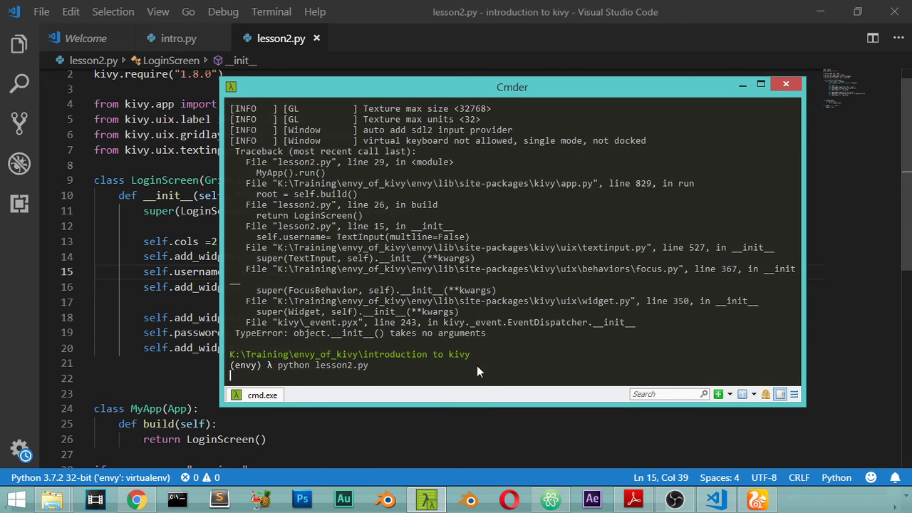
{"action": "key", "text": "Return"}
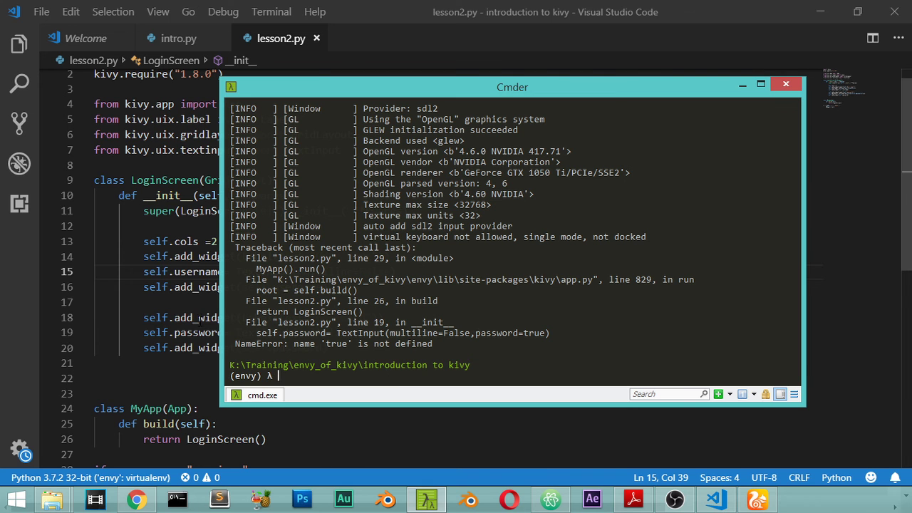
Capitalise true to True on line 19, save, and run lesson2.py so the Kivy window opens.
{"action": "left_click", "coordinate": [194, 317]}
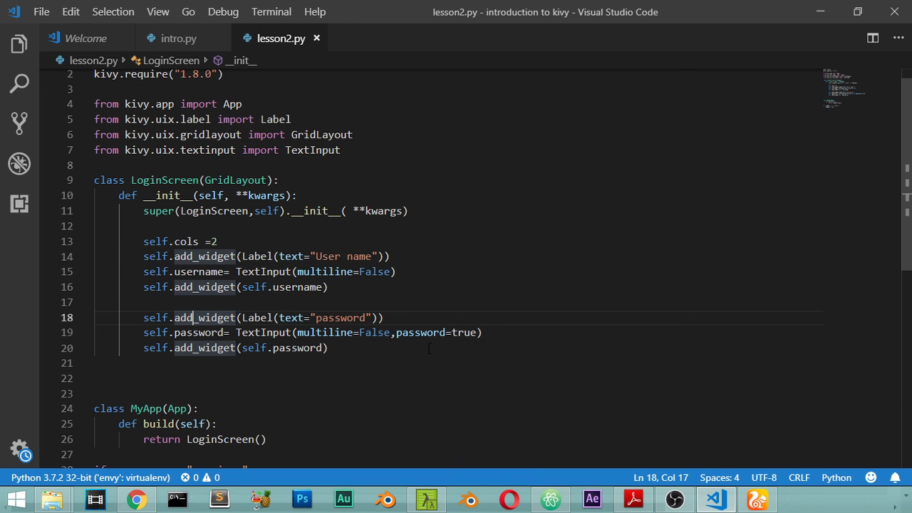
{"action": "left_click", "coordinate": [455, 333]}
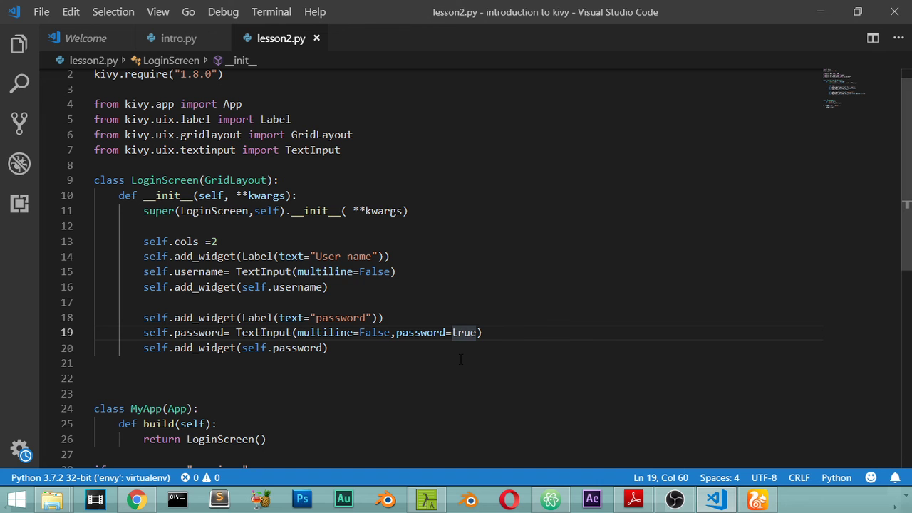
{"action": "key", "text": "BackSpace"}
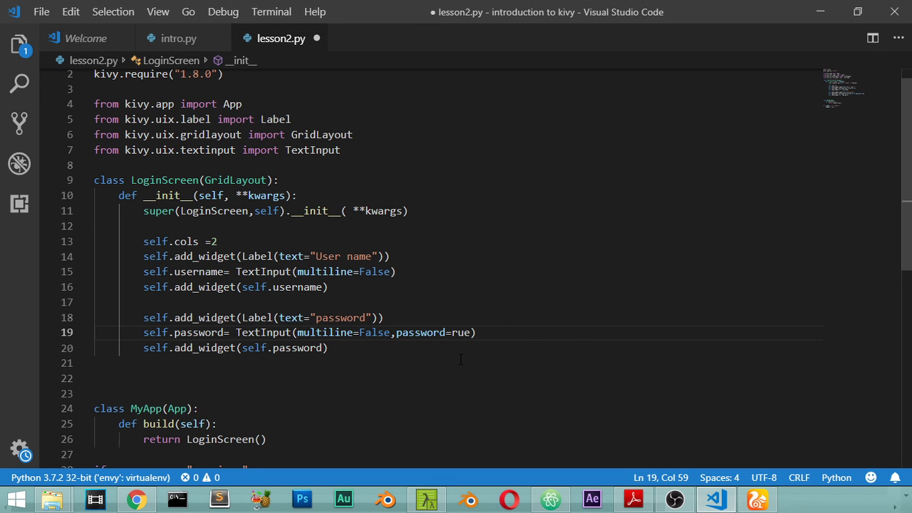
{"action": "type", "text": "T"}
{"action": "key", "text": "ctrl+s"}
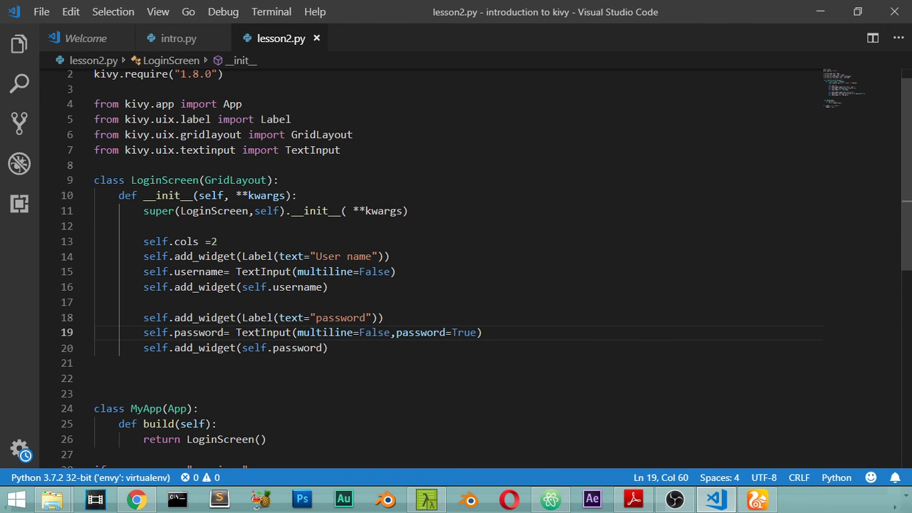
{"action": "key", "text": "alt+Tab"}
{"action": "type", "text": "python lesson2.py"}
{"action": "key", "text": "Return"}
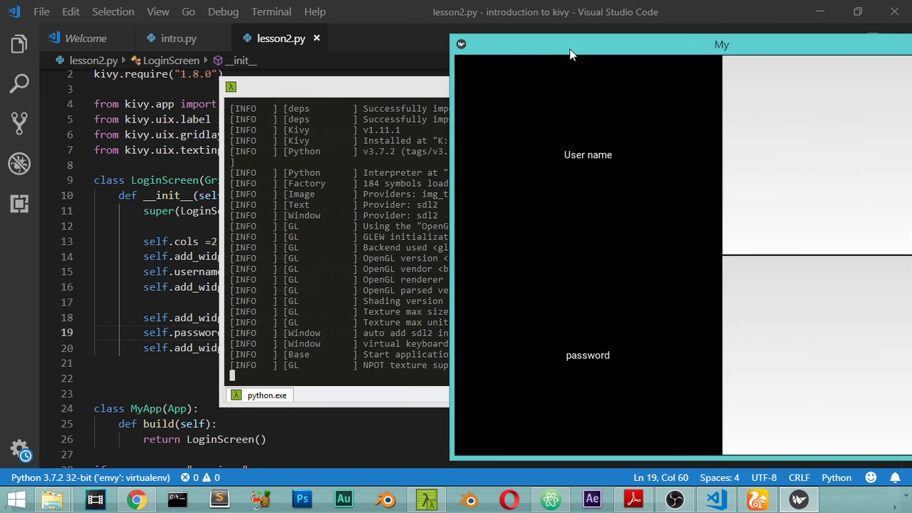
Centre and shorten the Kivy window, then enter text in User name and a masked password.
{"action": "left_click_drag", "start_coordinate": [571, 50], "coordinate": [325, 50]}
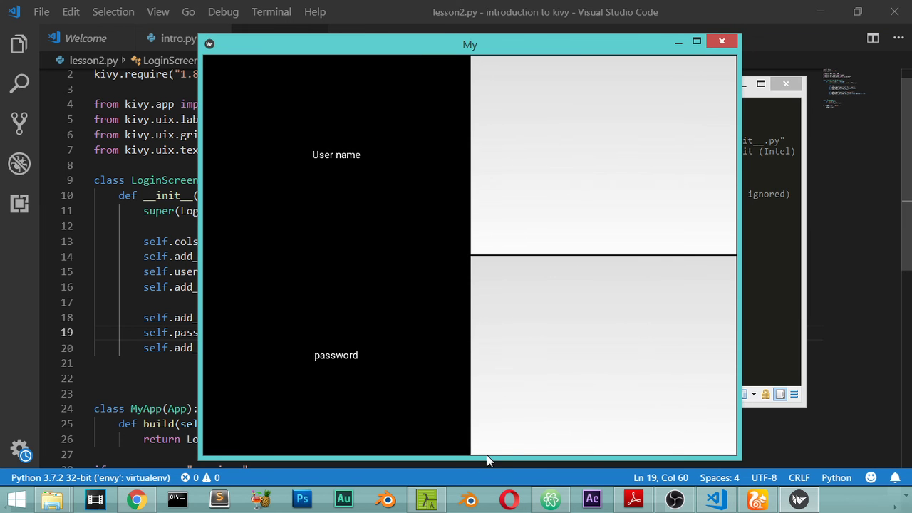
{"action": "left_click_drag", "start_coordinate": [487, 456], "coordinate": [489, 194]}
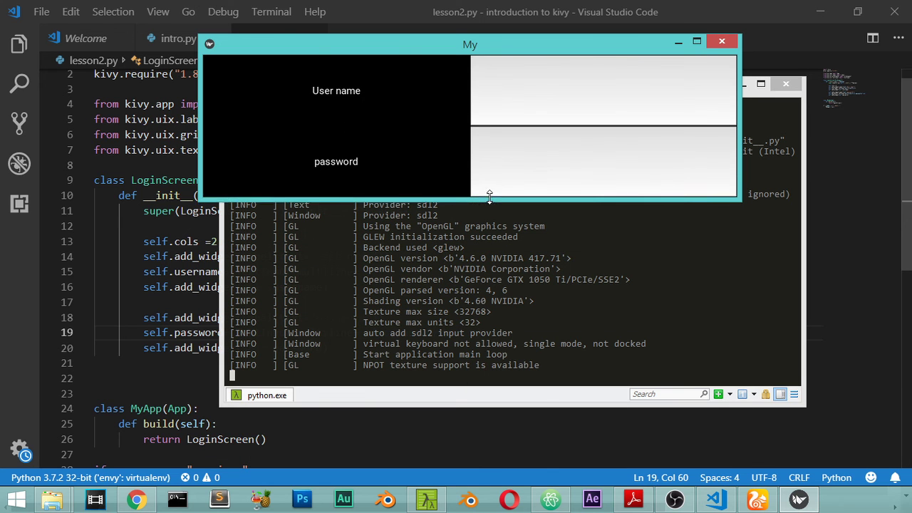
{"action": "left_click", "coordinate": [517, 104]}
{"action": "type", "text": "thjrtjrt"}
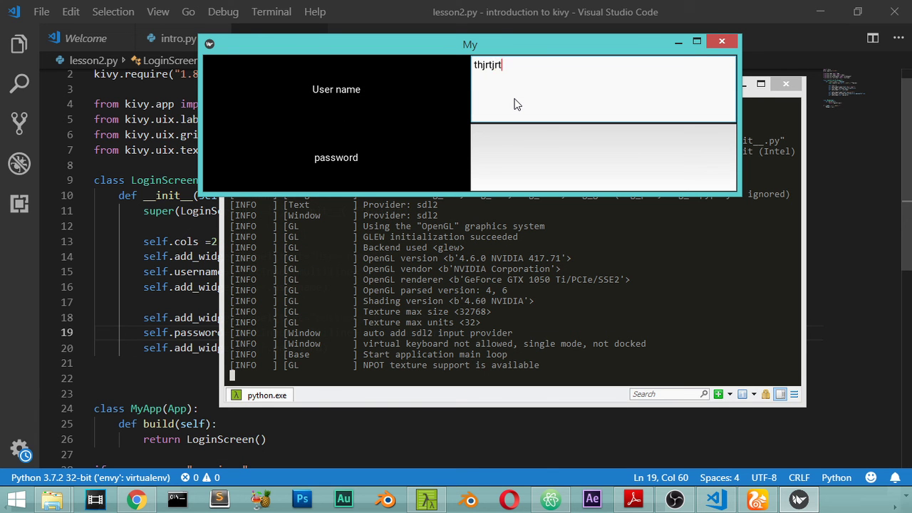
{"action": "type", "text": "jrt"}
{"action": "key", "text": "Escape"}
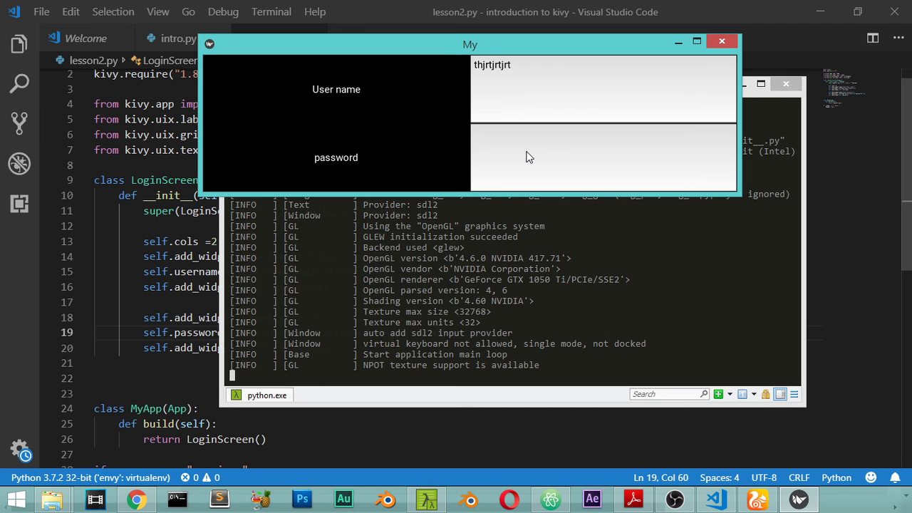
{"action": "left_click", "coordinate": [529, 156]}
{"action": "type", "text": "**************"}
{"action": "left_click", "coordinate": [516, 81]}
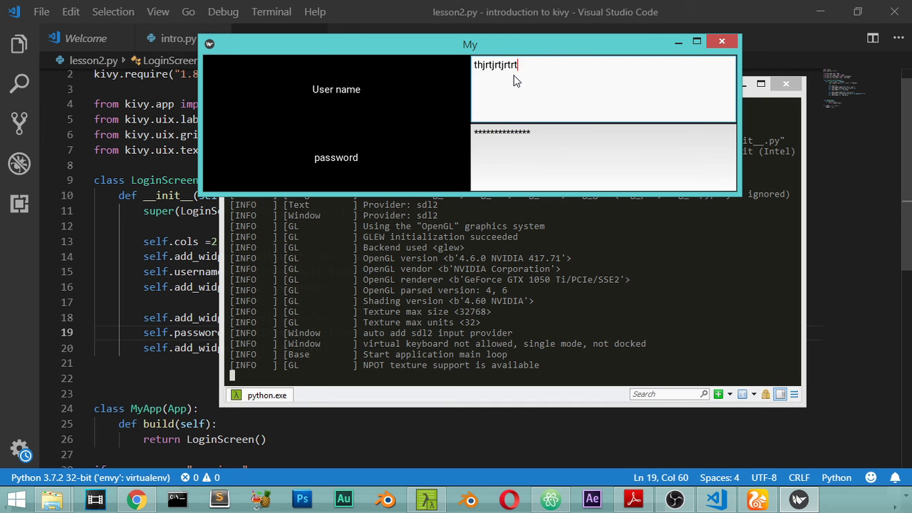
{"action": "type", "text": "rtjrtjrtjrtjrtjrtjrt"}
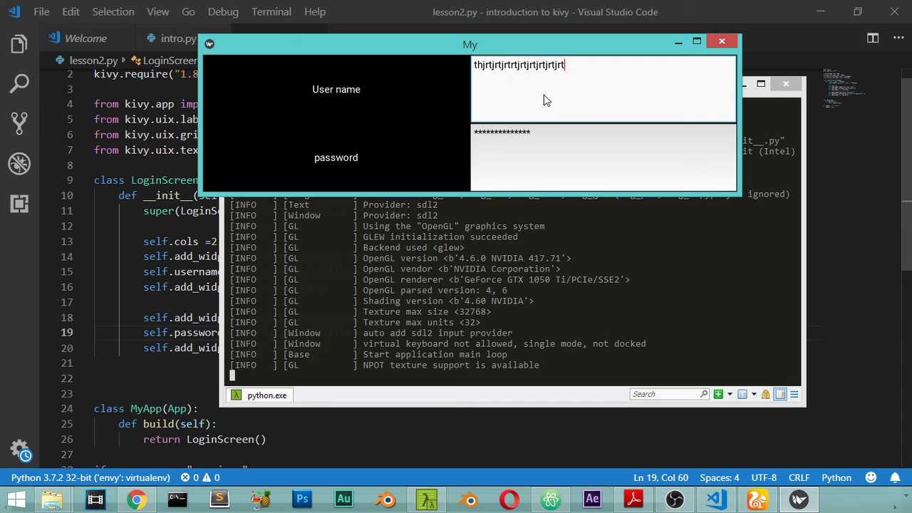